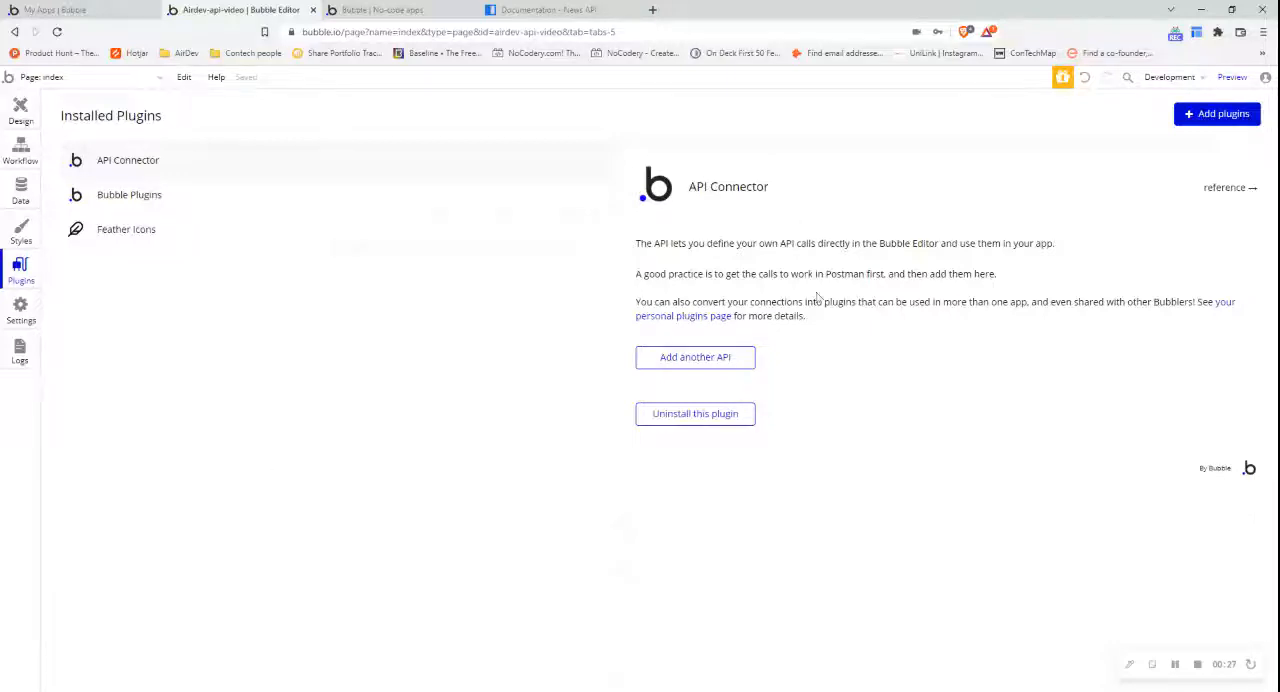
- Switch to the News API documentation and open its Authentication page
left_click(584, 9)
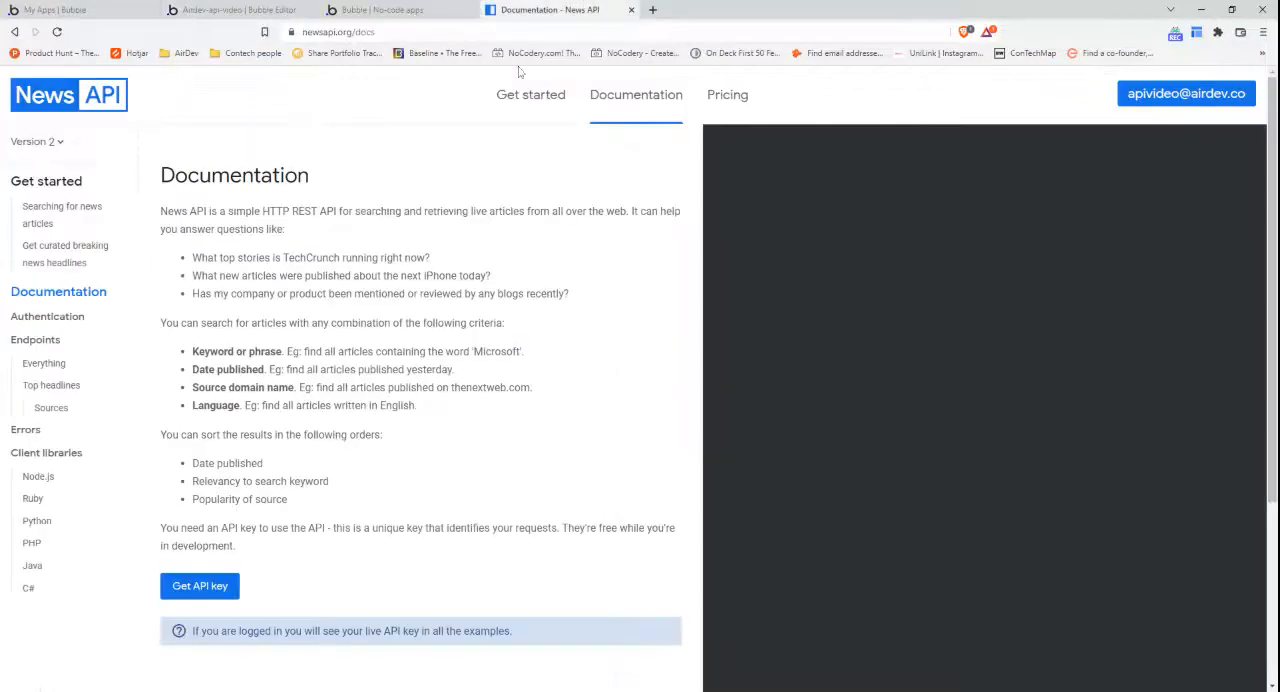
left_click(388, 32)
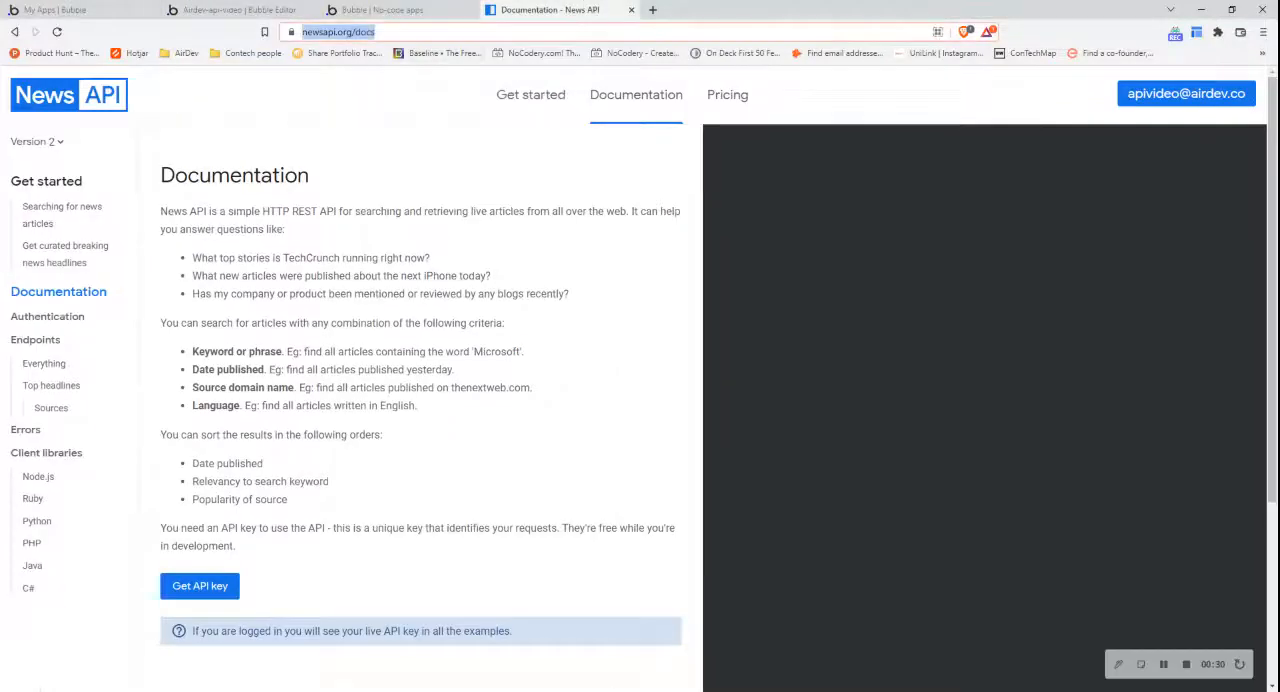
left_click(466, 185)
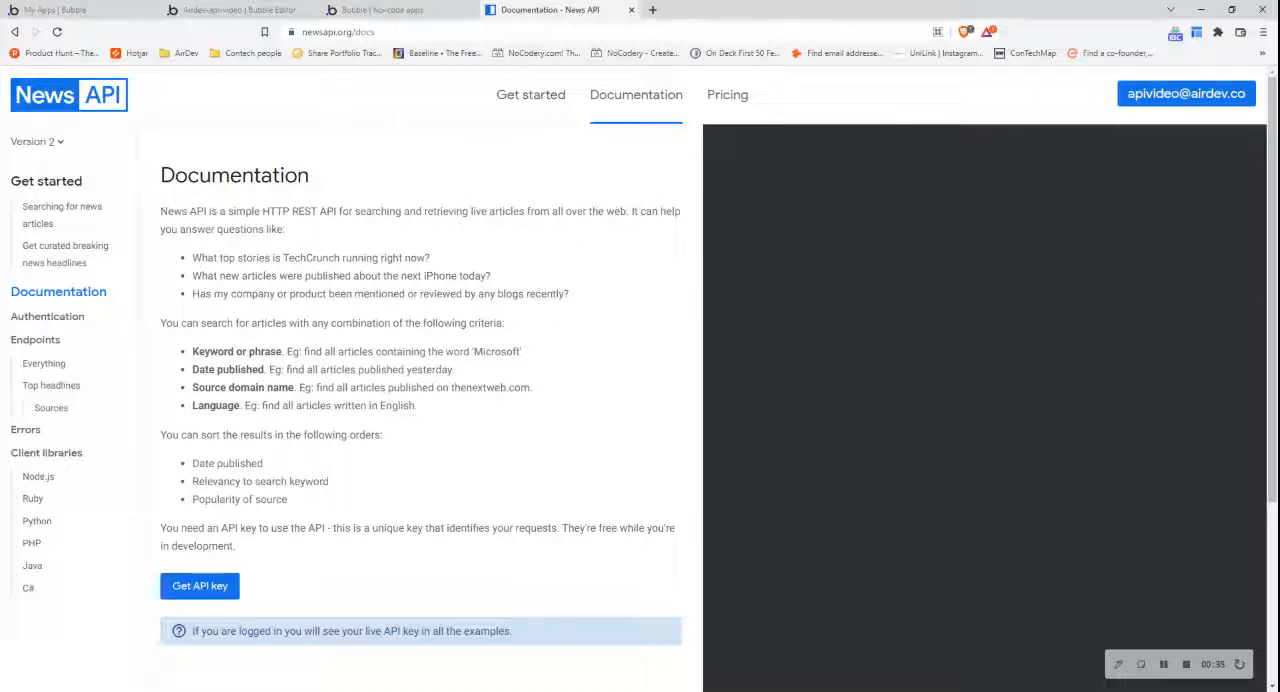
left_click(72, 320)
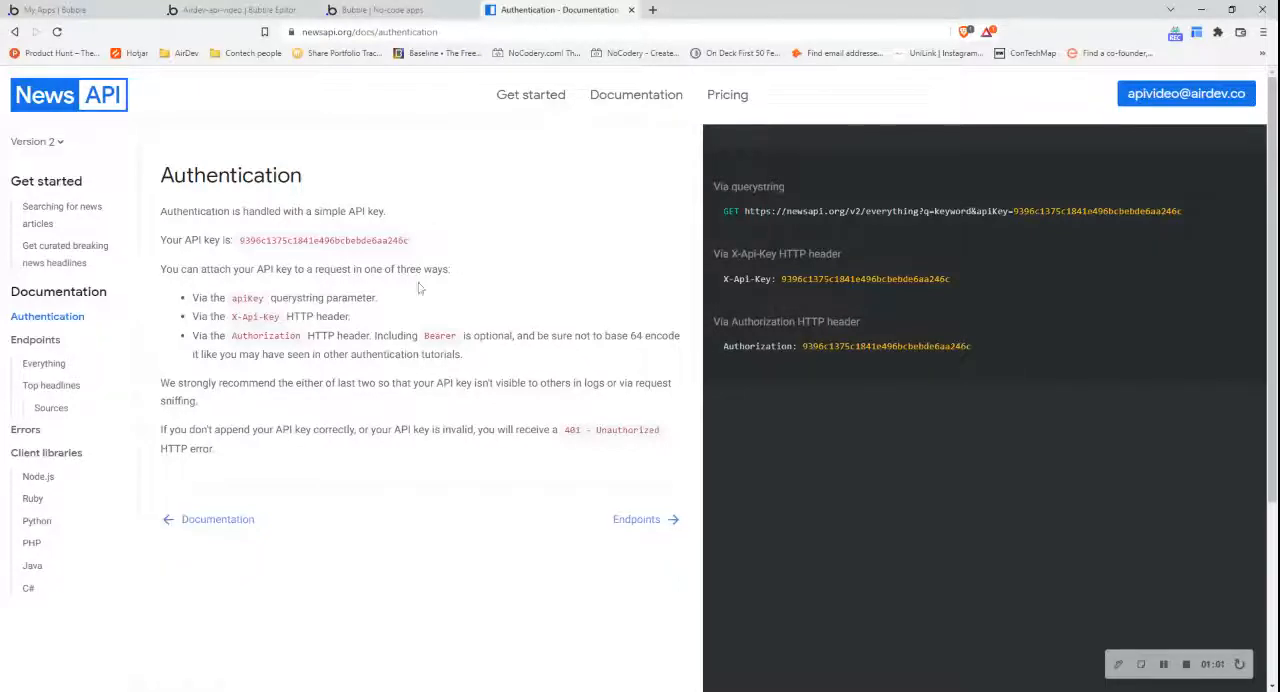
- Copy the example request URL for querystring authentication from the News API documentation
left_click_drag(378, 298, 236, 298)
left_click(366, 309)
left_click_drag(744, 212, 1191, 218)
key("ctrl+c")
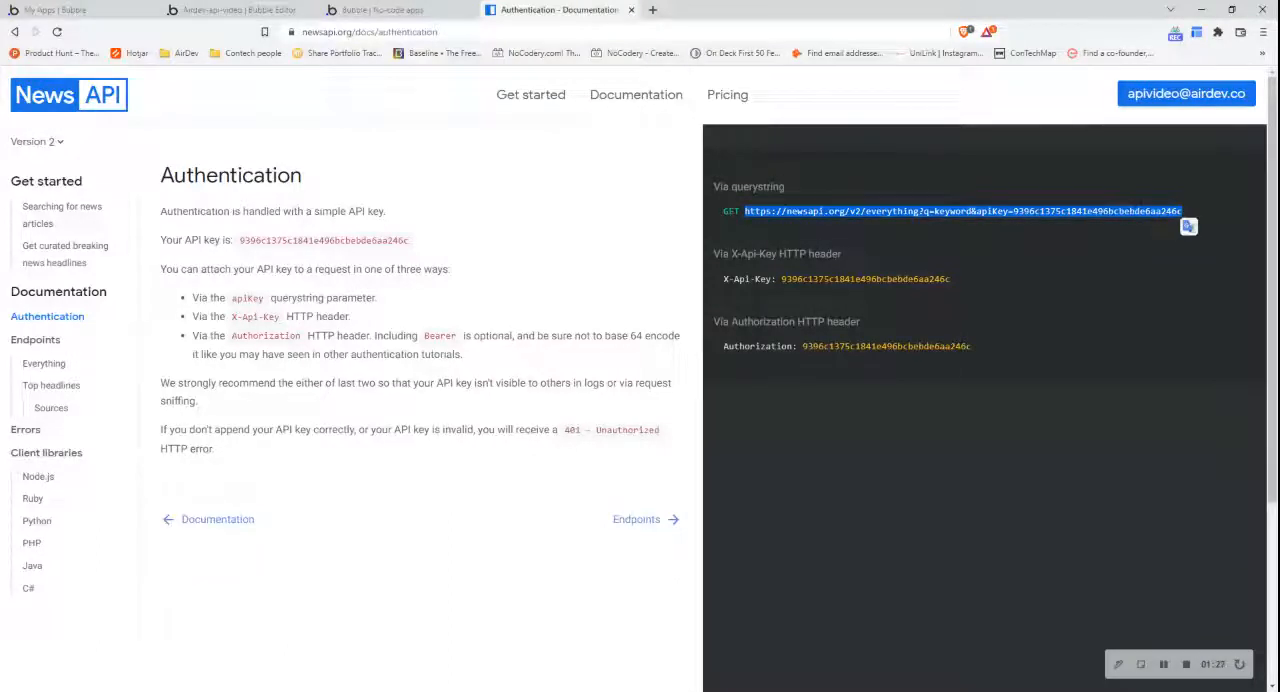
left_click(937, 202)
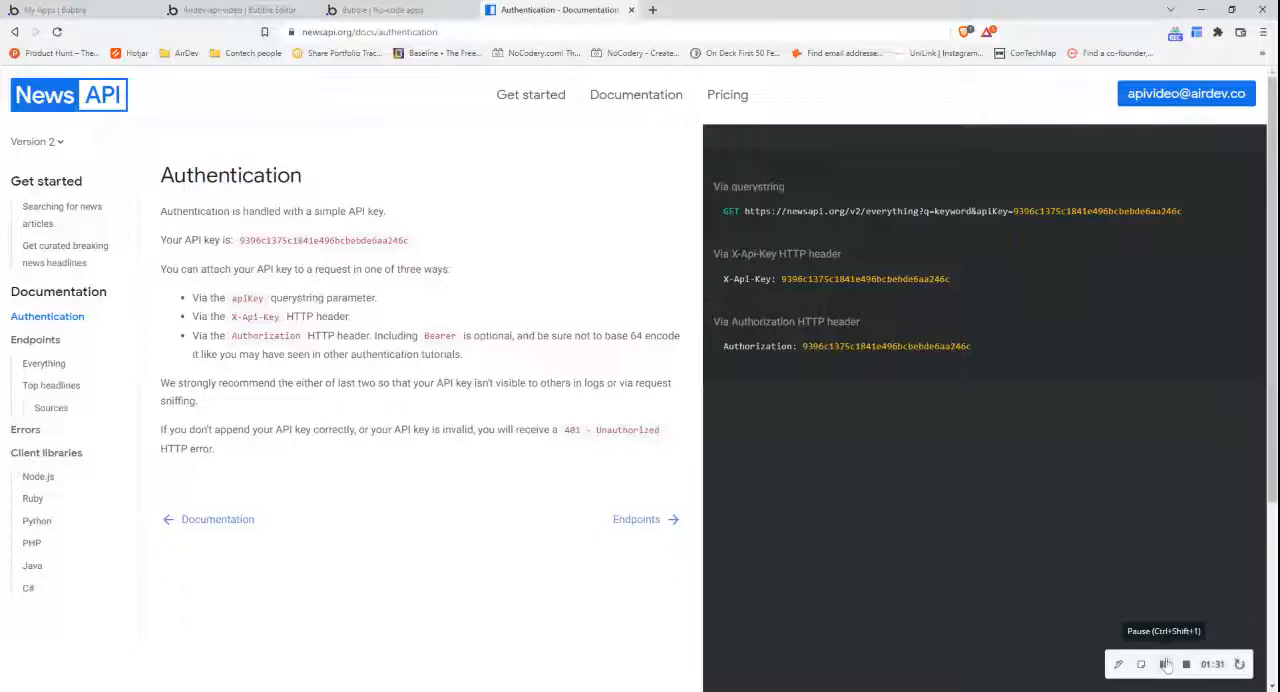
- Return to the Bubble editor and add another API named News API in the API Connector
left_click(268, 8)
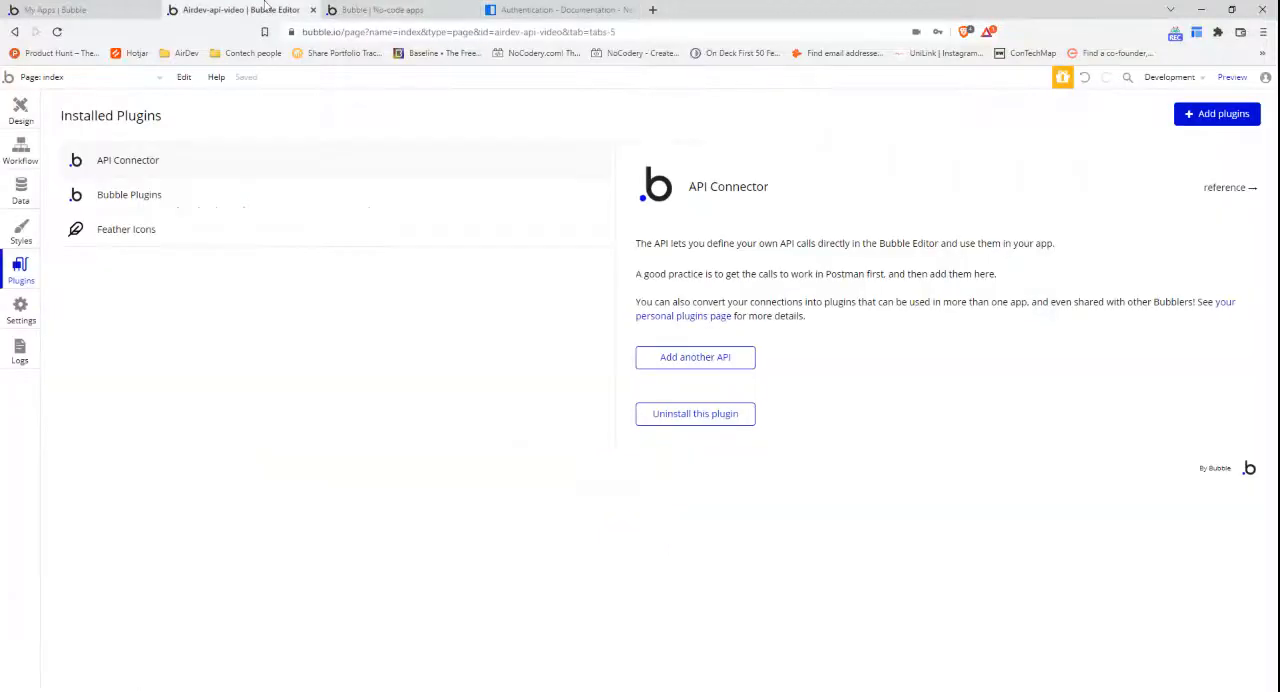
left_click(720, 357)
left_click(735, 363)
type("News API")
- Name the News API call Everything and paste the copied querystring request URL, including the API key, as its GET address
left_click(1230, 518)
scroll(950, 450, "down", 2)
left_click(757, 402)
type("Everything")
key("Tab")
key("ctrl+v")
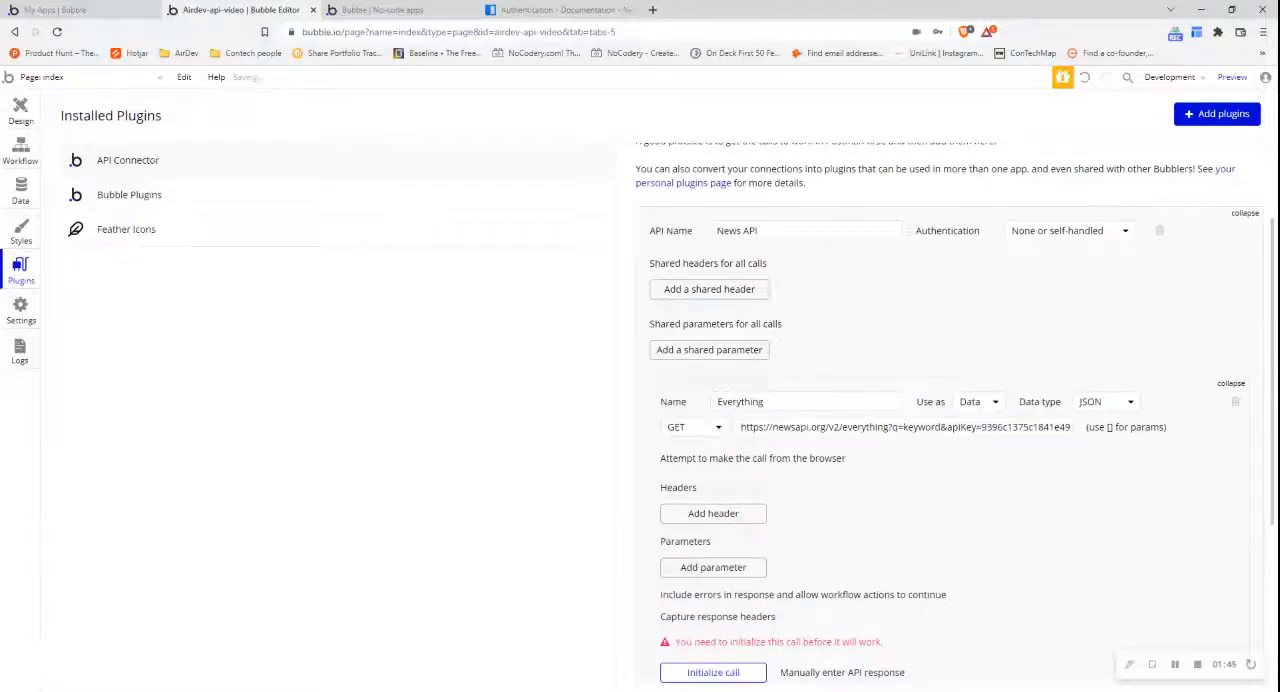
- Add a call parameter with key q and move the value keyword into it from the request URL
left_click(740, 572)
scroll(740, 520, "down", 1)
left_click(899, 361)
left_click_drag(899, 361, 893, 361)
left_click(727, 467)
type("q")
double_click(915, 360)
key("ctrl+c")
key("BackSpace")
left_click(875, 467)
key("ctrl+v")
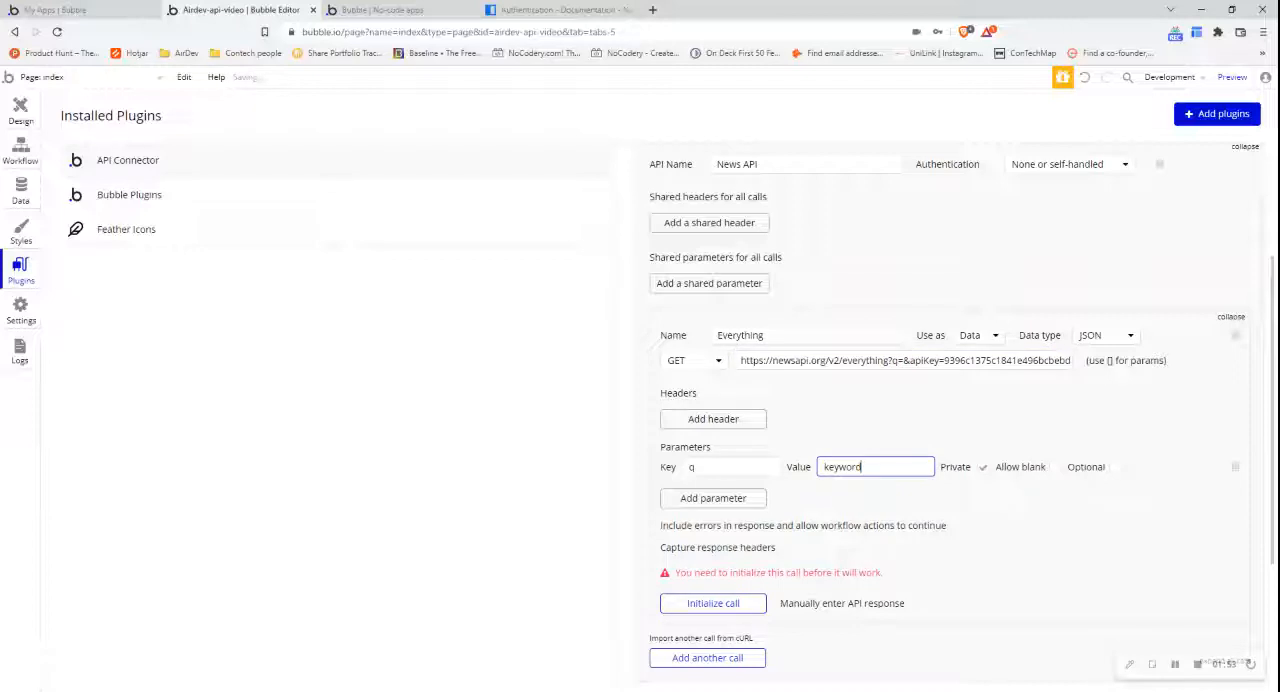
double_click(924, 360)
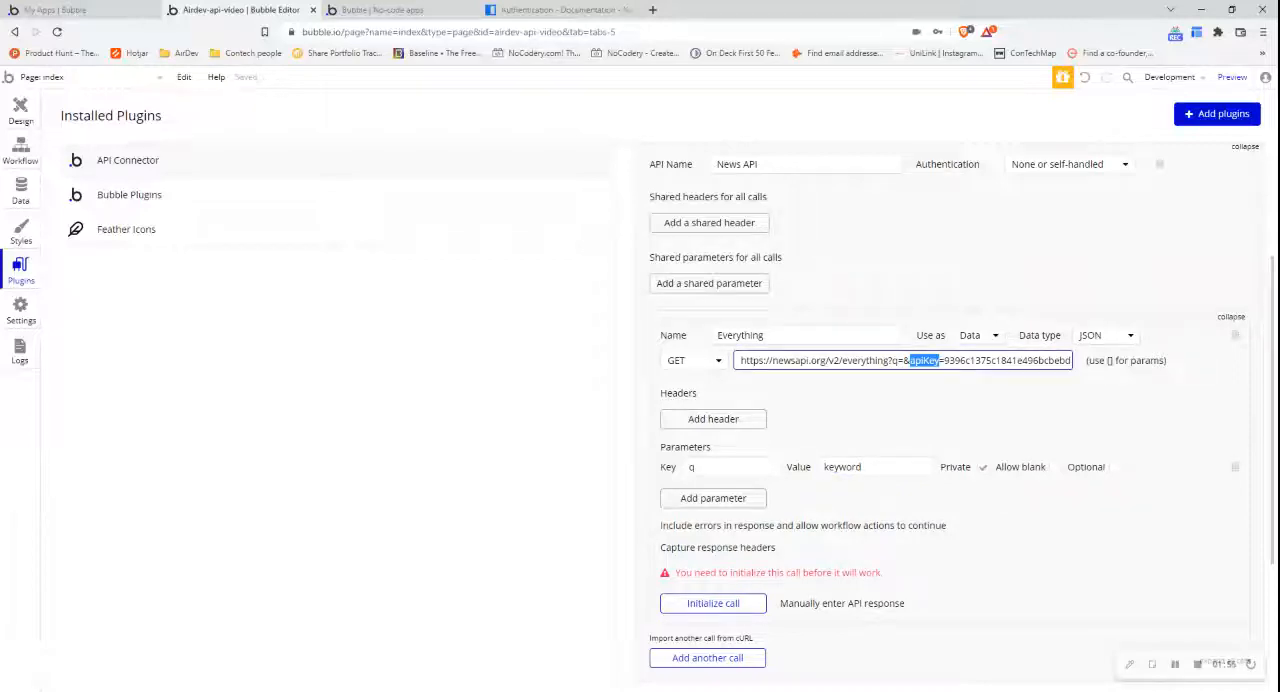
double_click(1007, 360)
key("ctrl+c")
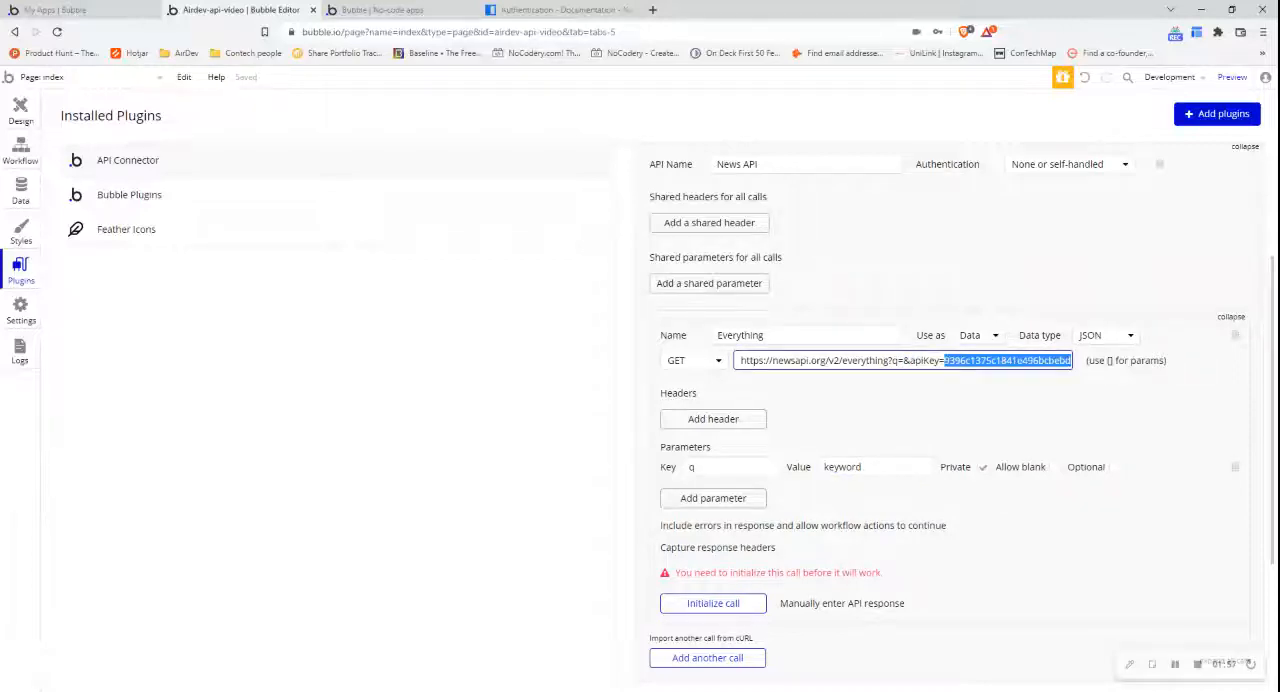
key("BackSpace")
key("shift+Left")
key("shift+Left")
key("shift+Left")
key("shift+Left")
key("shift+Left")
key("shift+Left")
key("shift+Left")
key("shift+Left")
key("shift+Left")
key("shift+Left")
key("shift+Left")
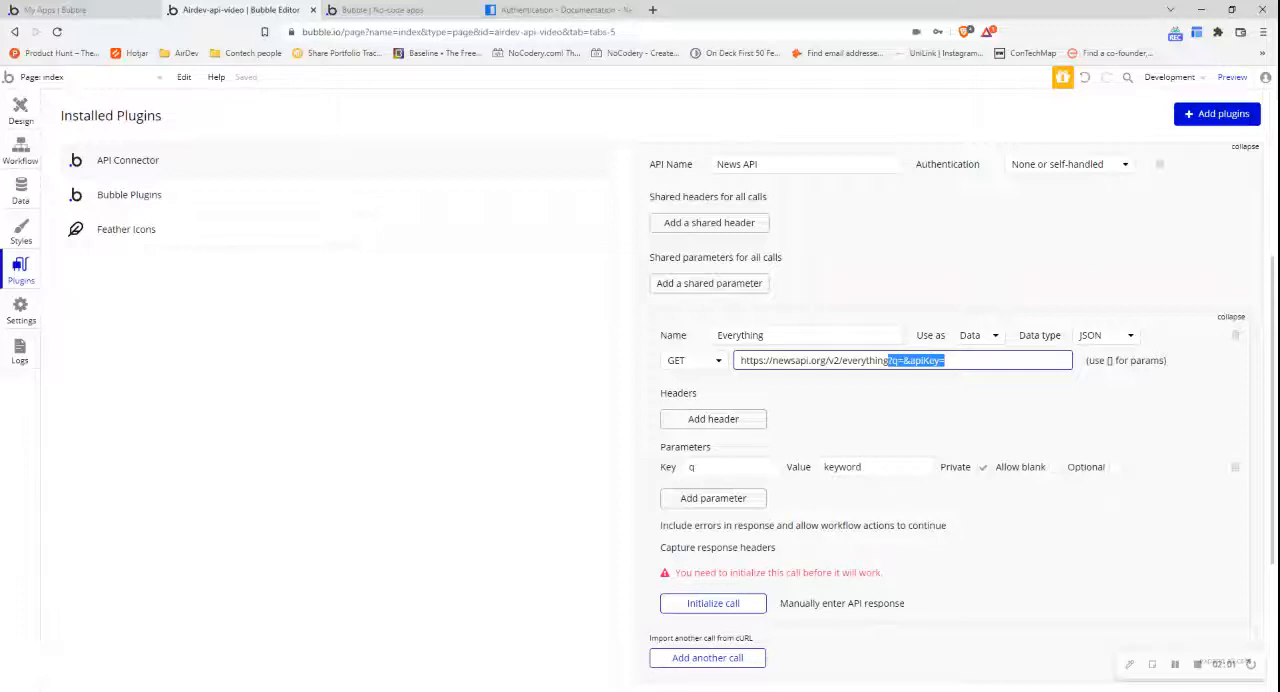
key("BackSpace")
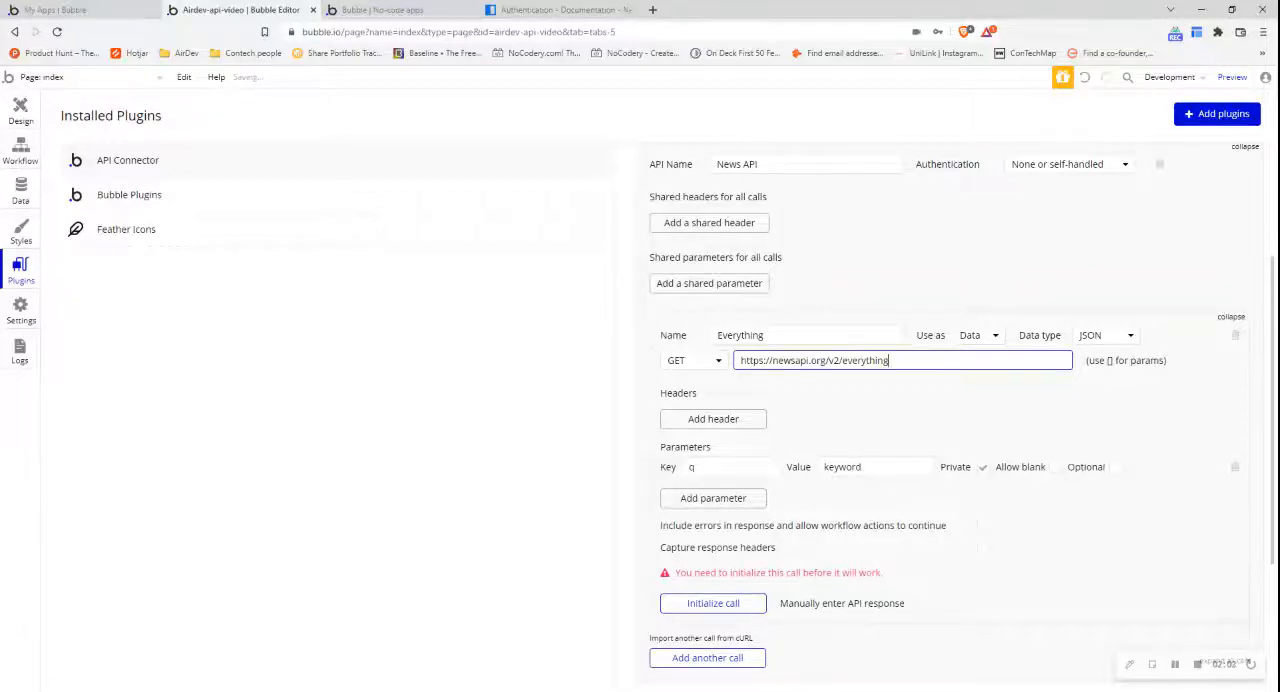
left_click(728, 606)
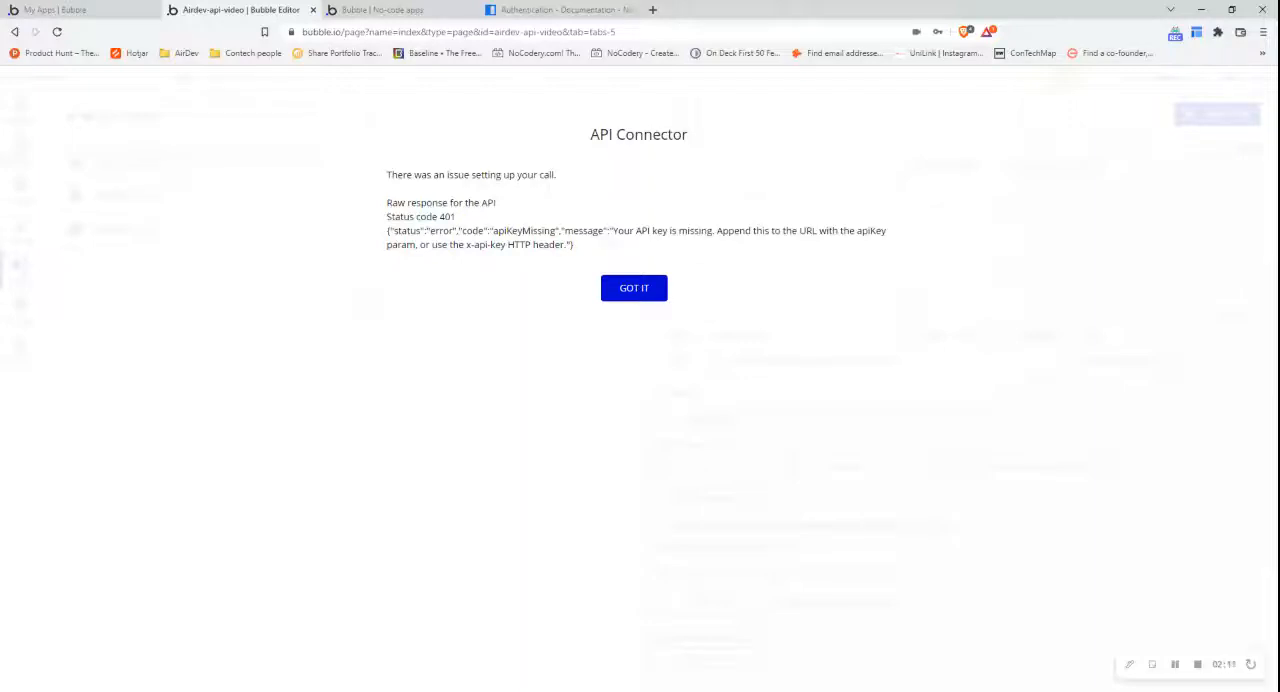
left_click(645, 289)
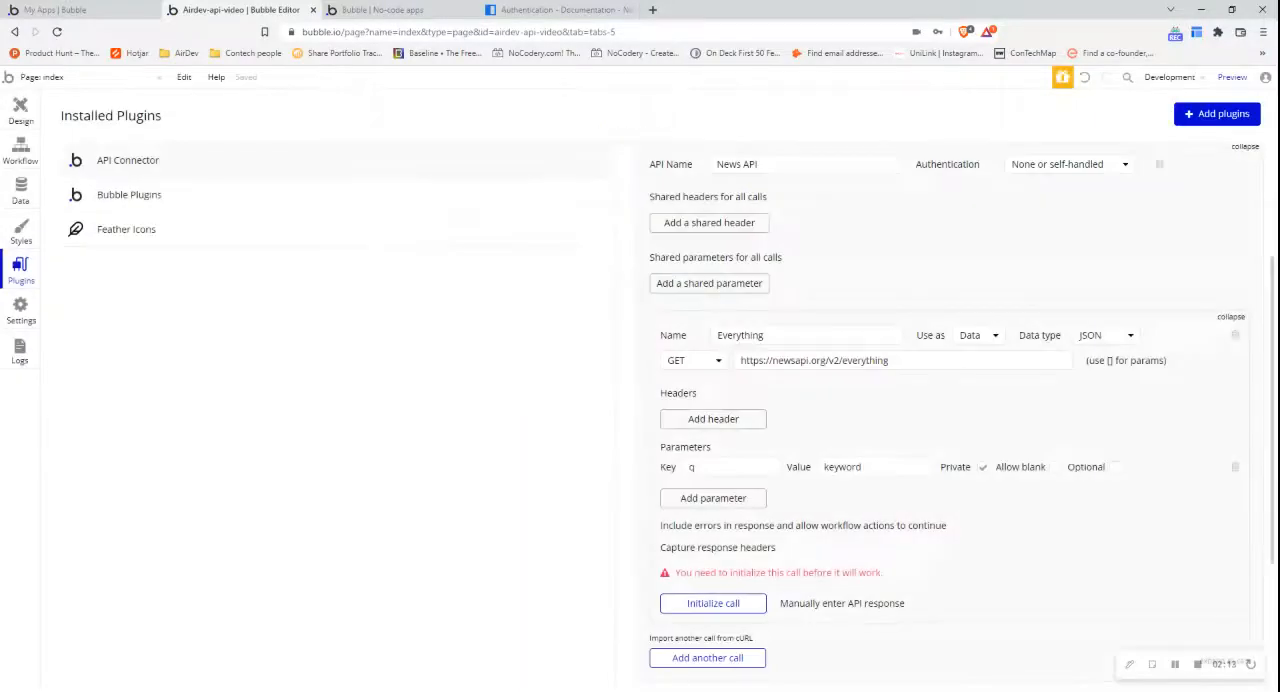
- Add a second call parameter with key apiKey and paste the API key as its value
left_click(700, 506)
left_click(860, 492)
key("ctrl+v")
left_click(725, 492)
type("apiKey")
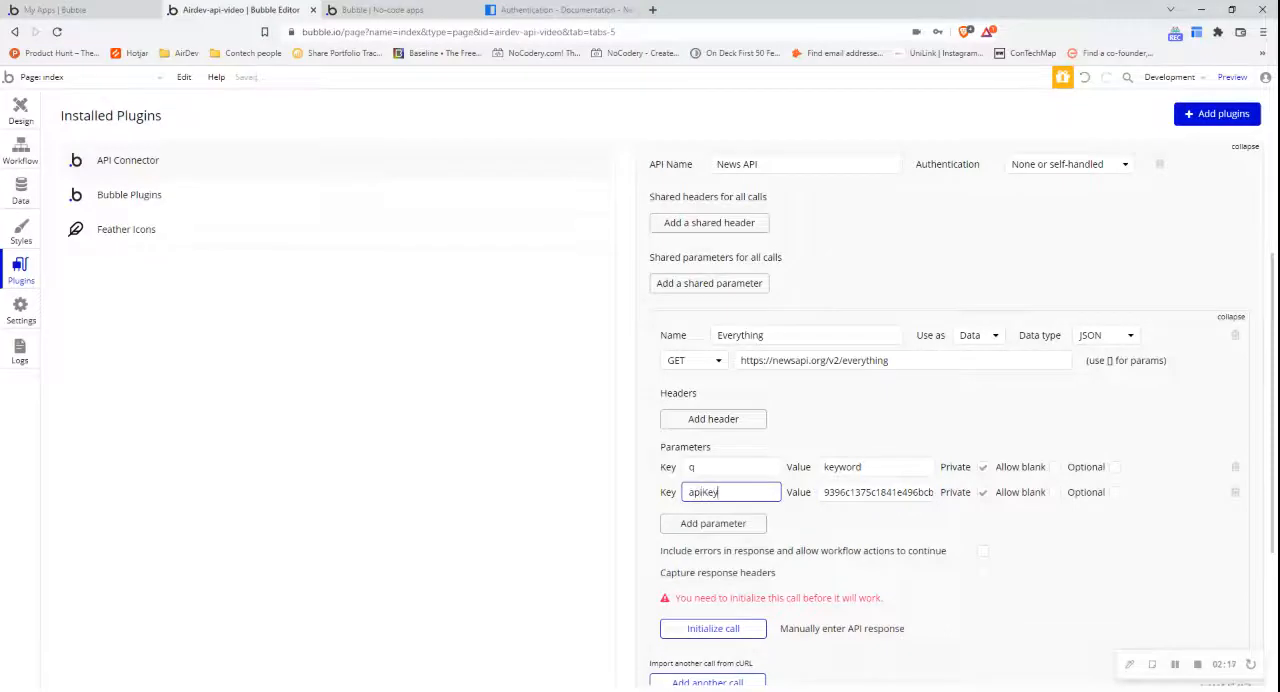
- Initialize the Everything call and save its returned values with the default data types
left_click(731, 636)
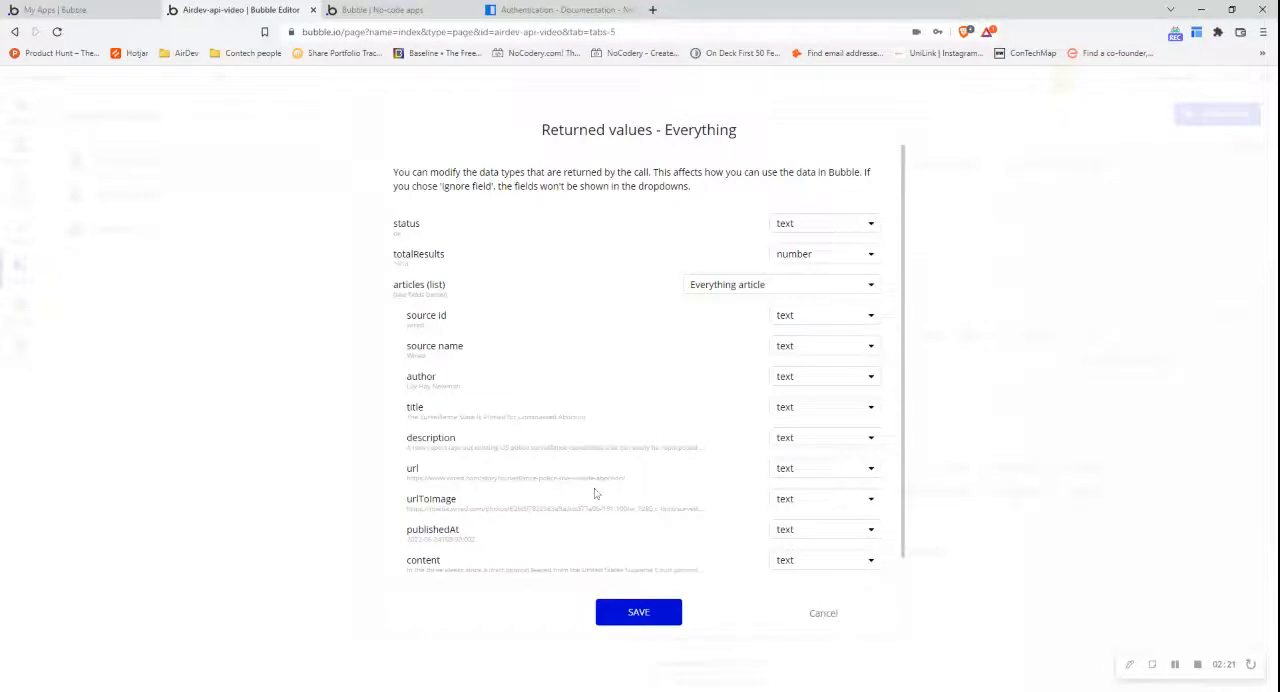
scroll(601, 429, "down", 1)
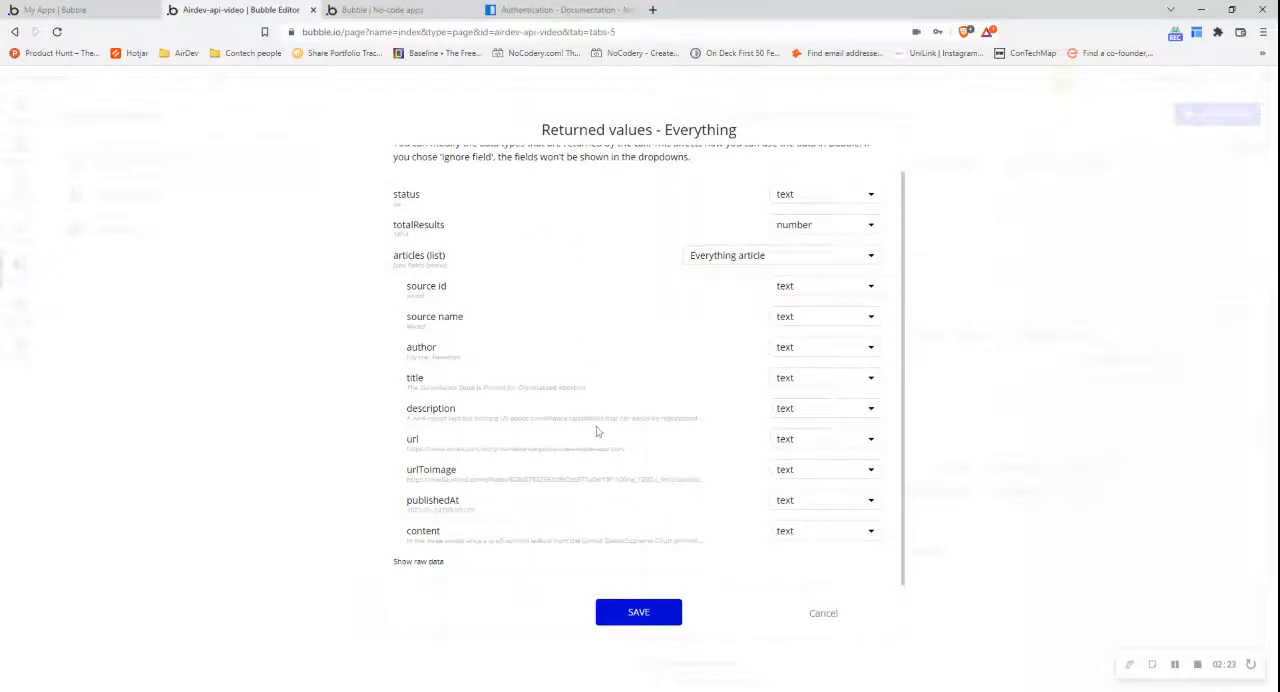
left_click(620, 613)
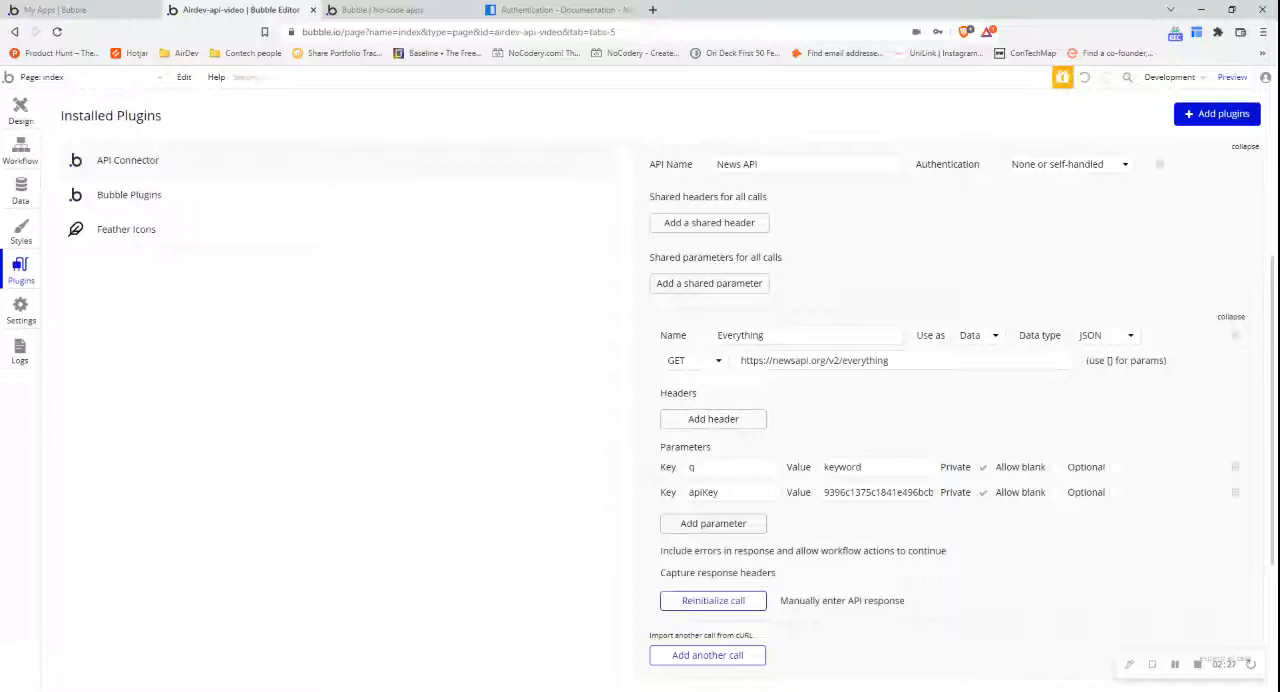
- Set the News API authentication to Private key in URL with the key name apiKey
scroll(954, 398, "up", 1)
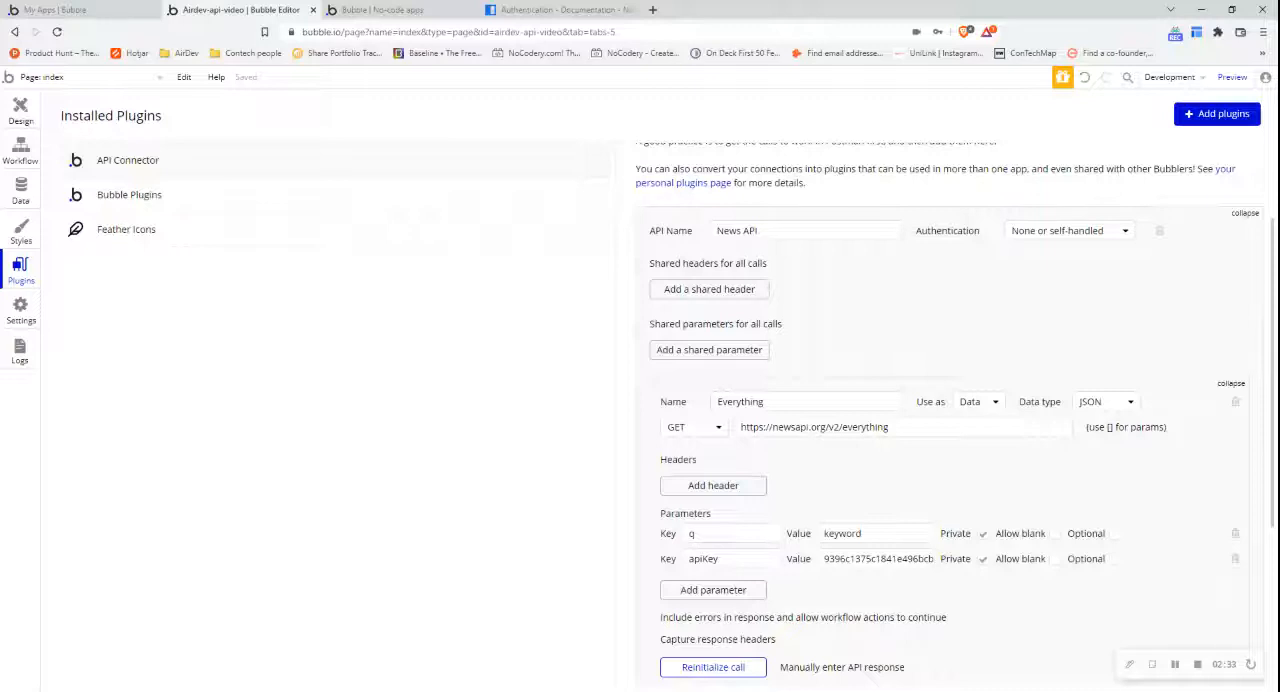
double_click(948, 231)
left_click(1070, 231)
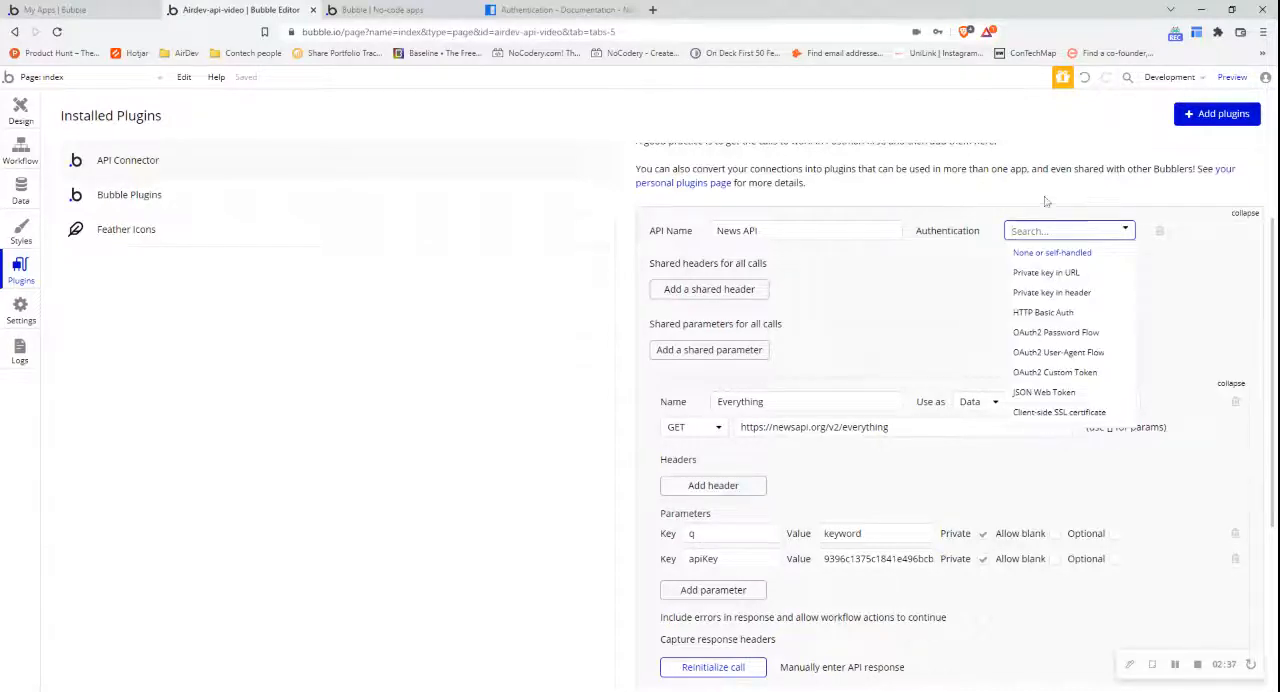
left_click(1053, 278)
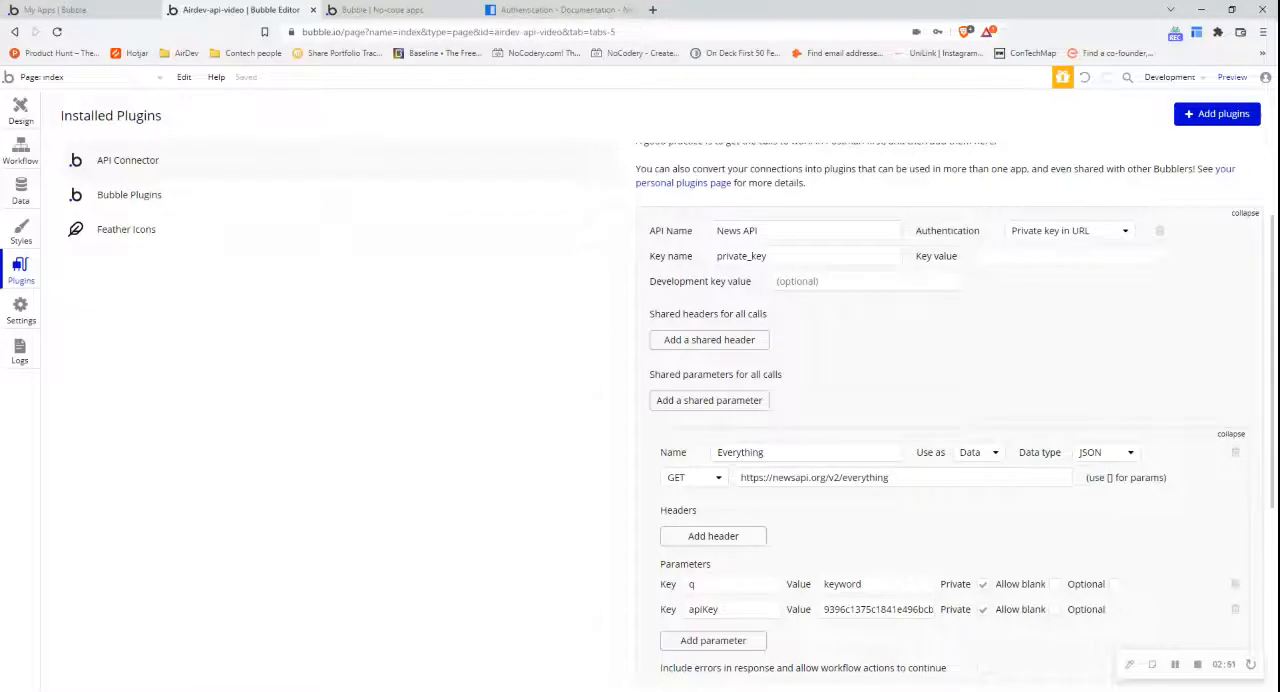
double_click(742, 256)
type("apiKey")
key("BackSpace")
type("y")
- Move the API key from the call's apiKey parameter into the authentication key value and development key value
double_click(876, 609)
key("ctrl+x")
left_click(1072, 256)
key("ctrl+v")
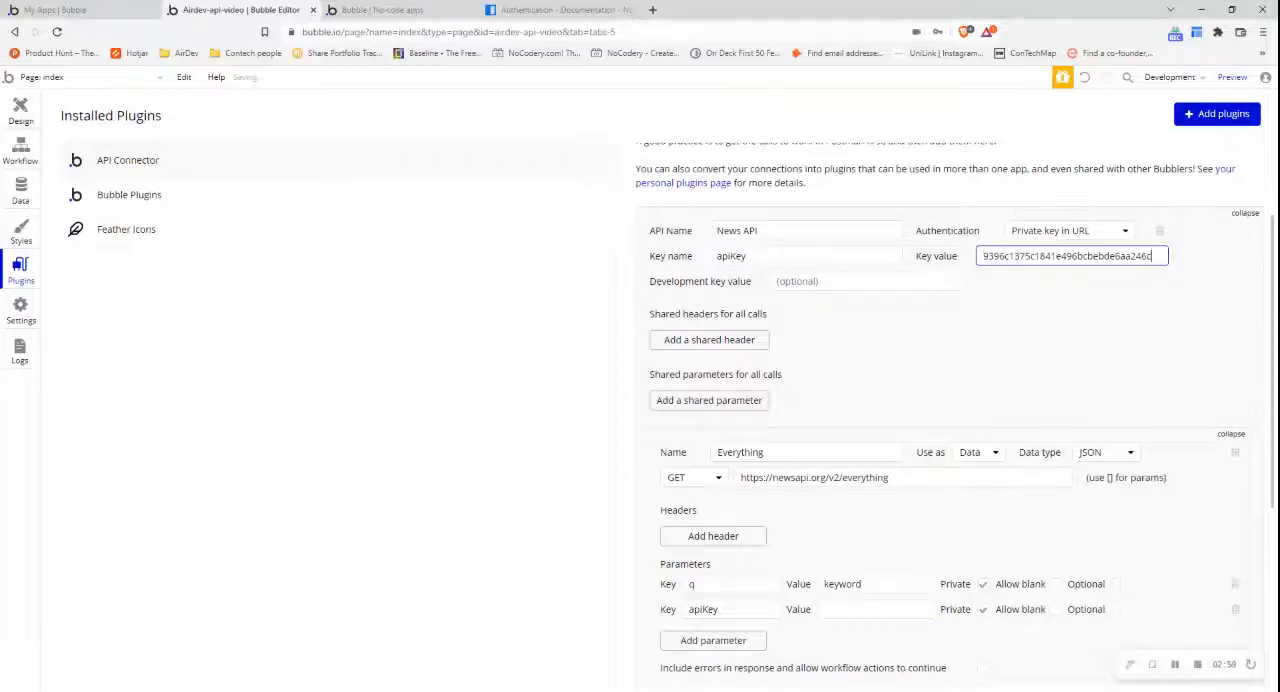
left_click(865, 281)
key("ctrl+v")
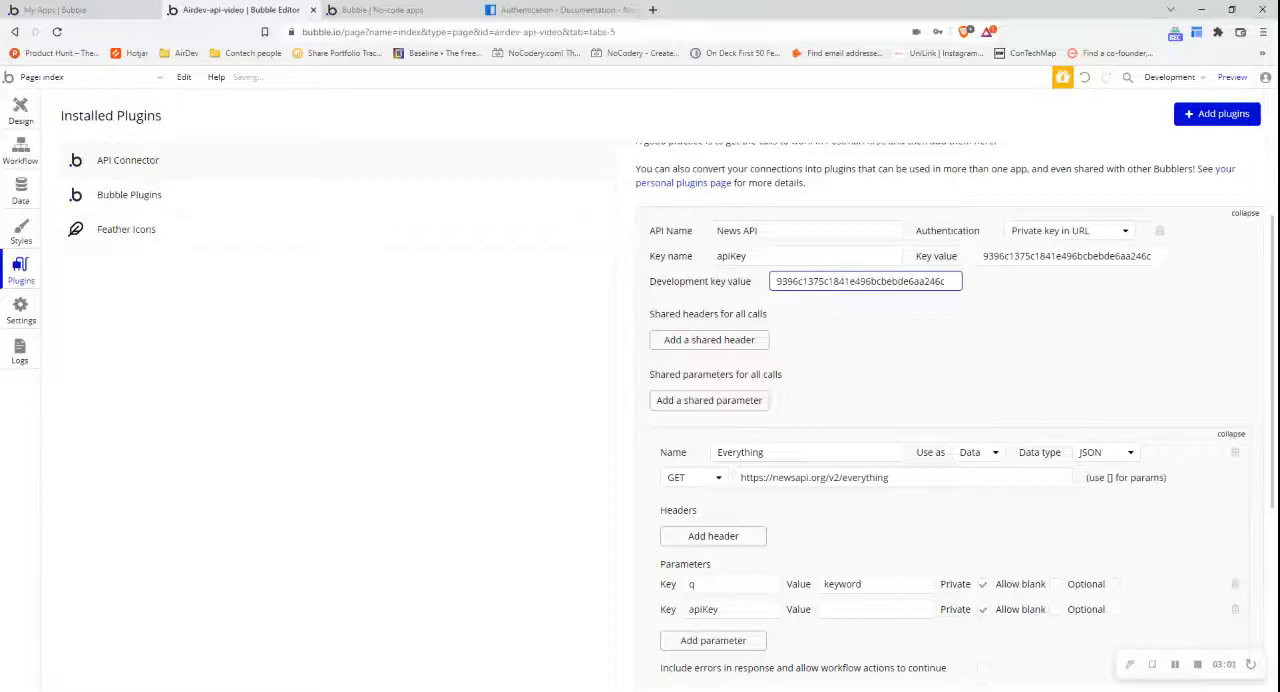
- Delete the call's apiKey parameter, then reinitialize the Everything call and save its returned values
left_click(1234, 610)
scroll(985, 606, "down", 2)
left_click(691, 585)
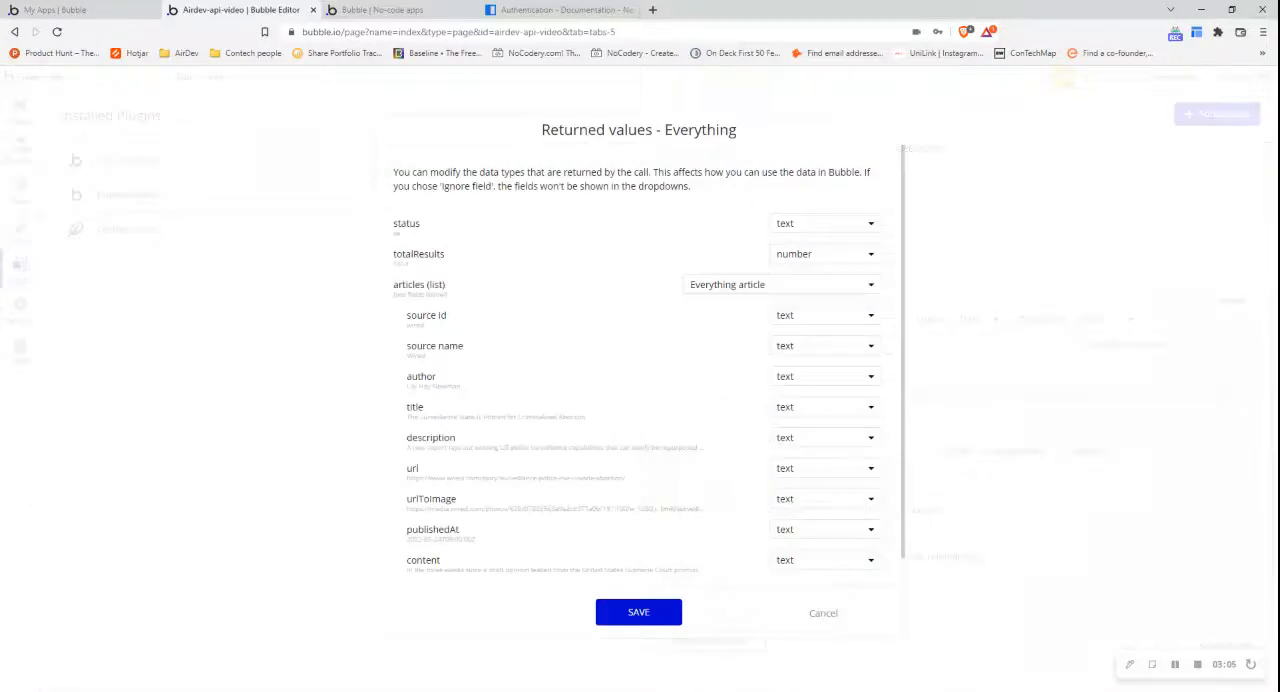
left_click(614, 620)
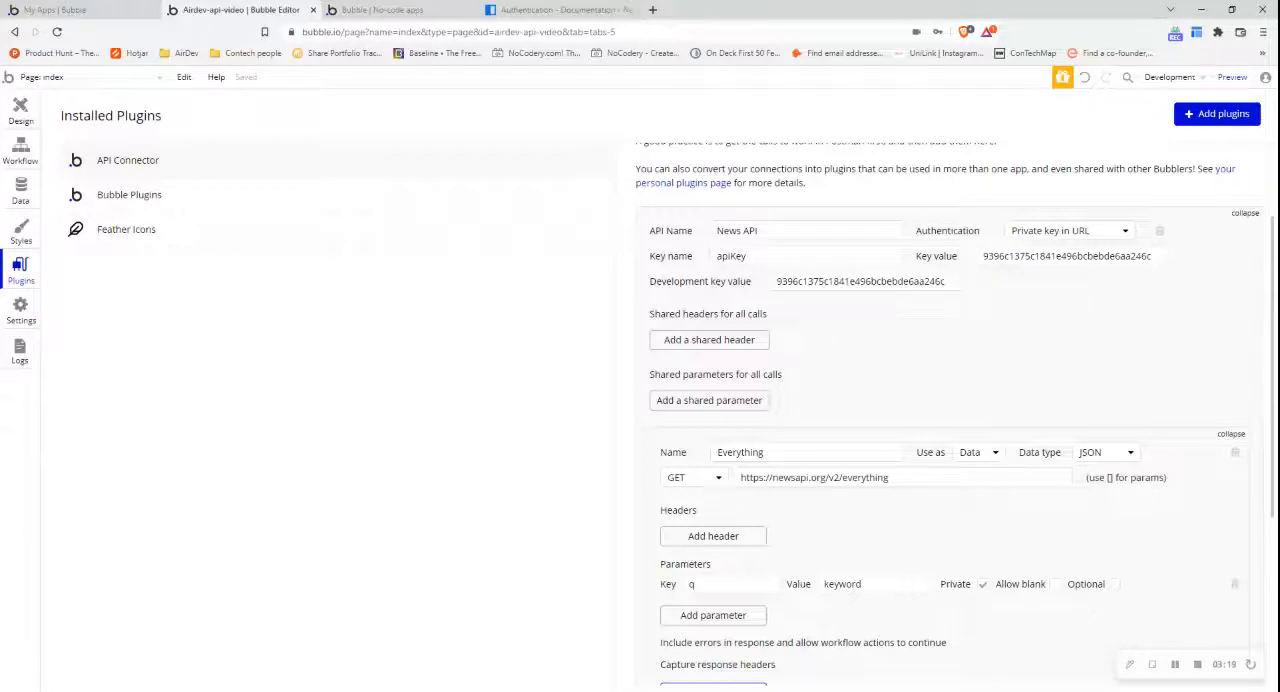
double_click(1018, 256)
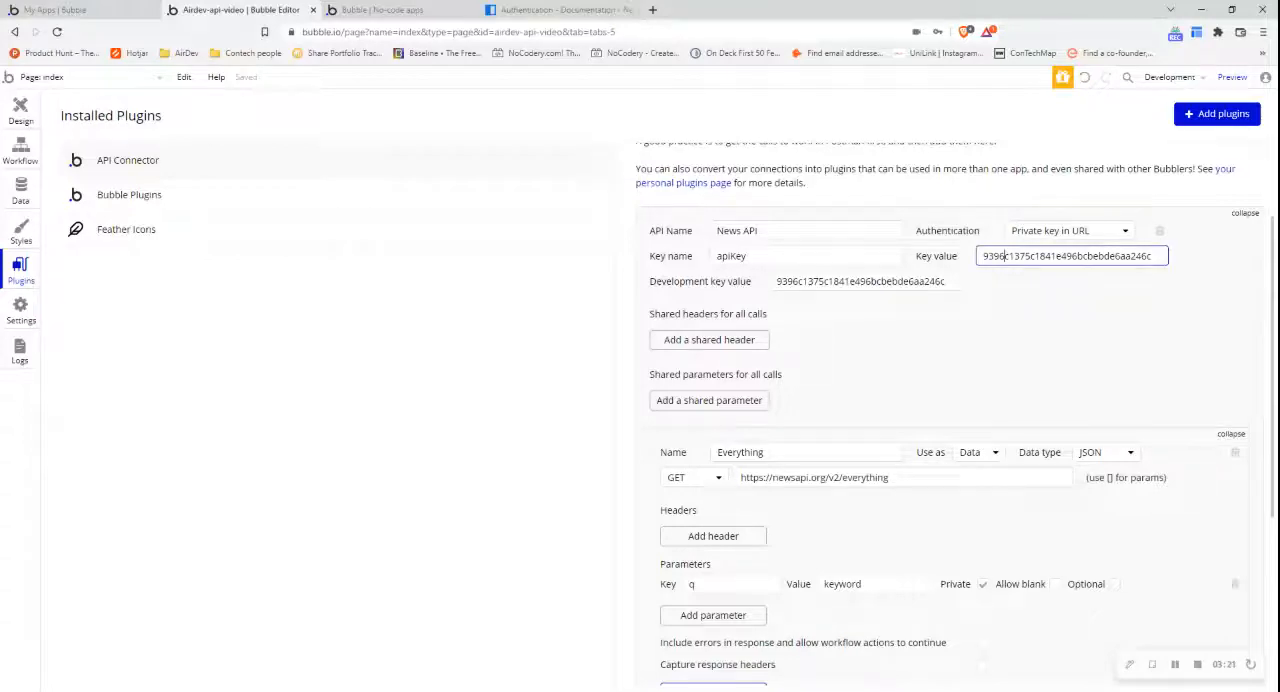
double_click(806, 281)
left_click(656, 282)
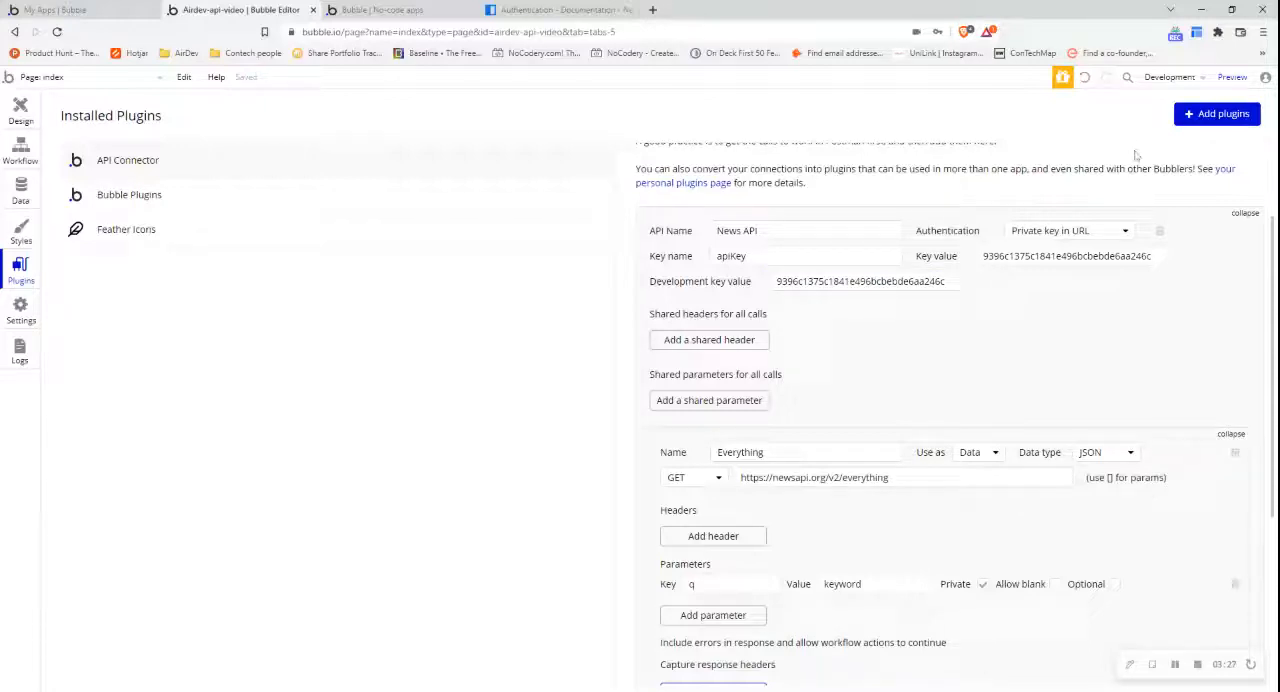
left_click(1170, 78)
- Add another parameter to the Everything call with key apiKey and no value
left_click(692, 618)
type("apiKey")
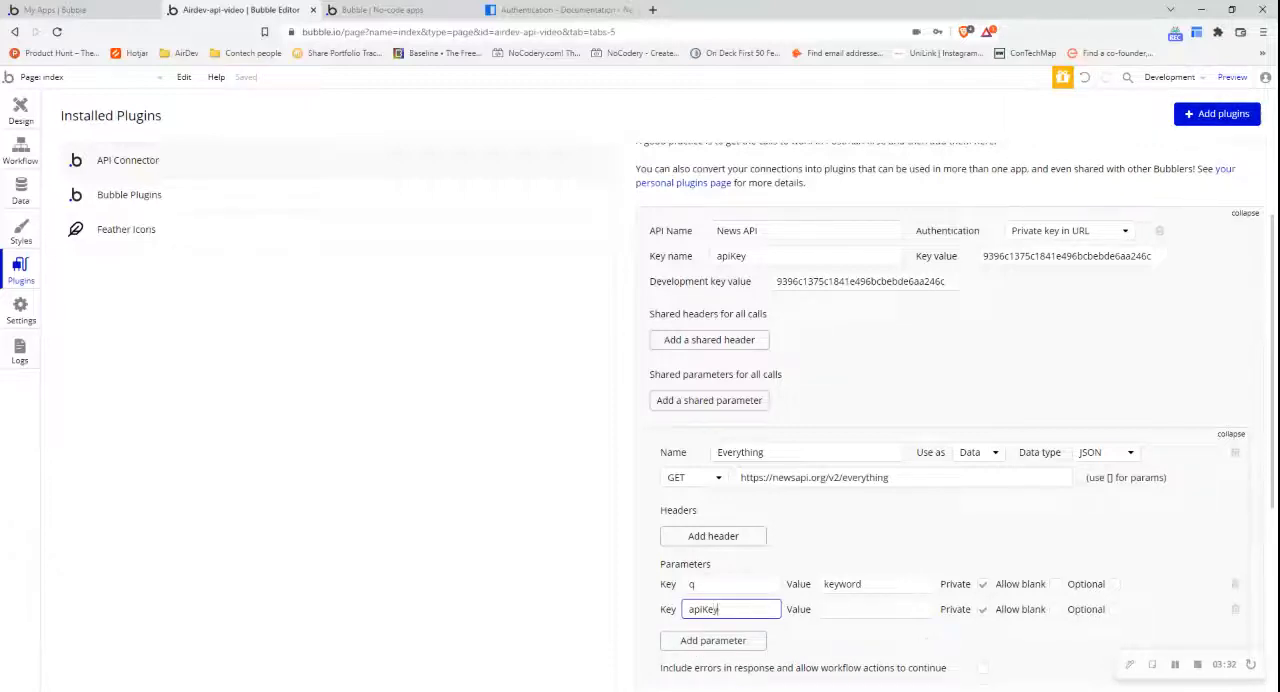
key("Tab")
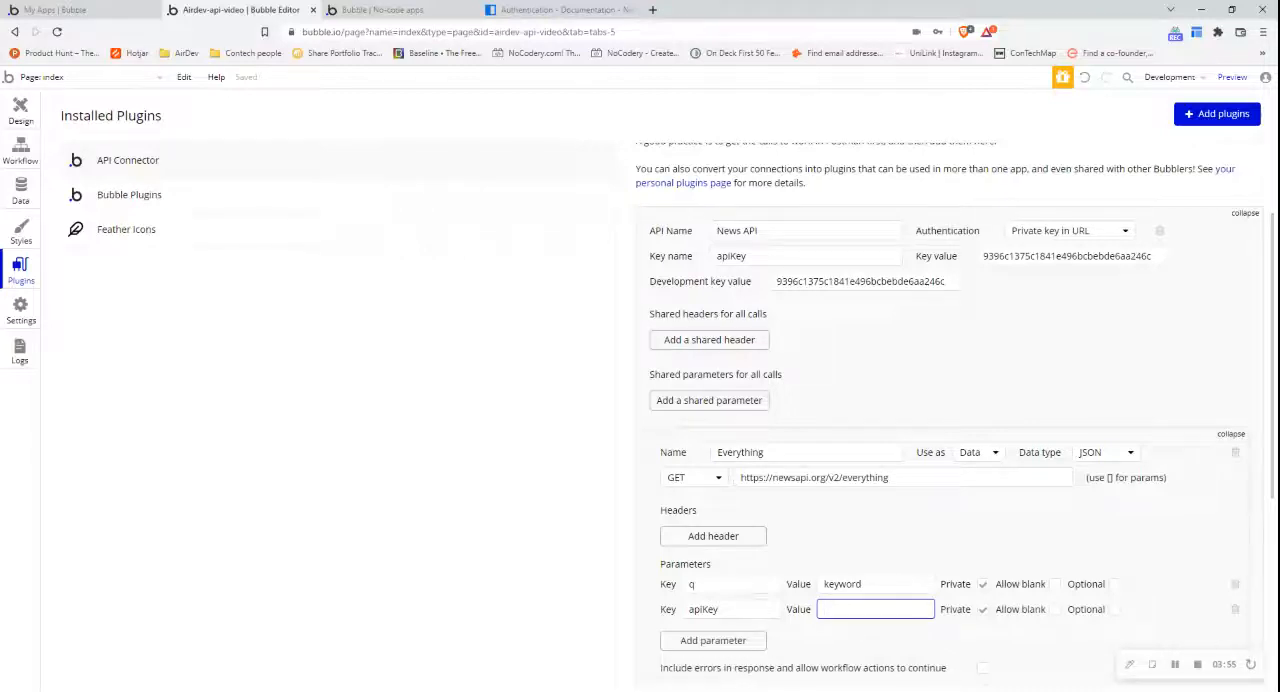
left_click(1199, 667)
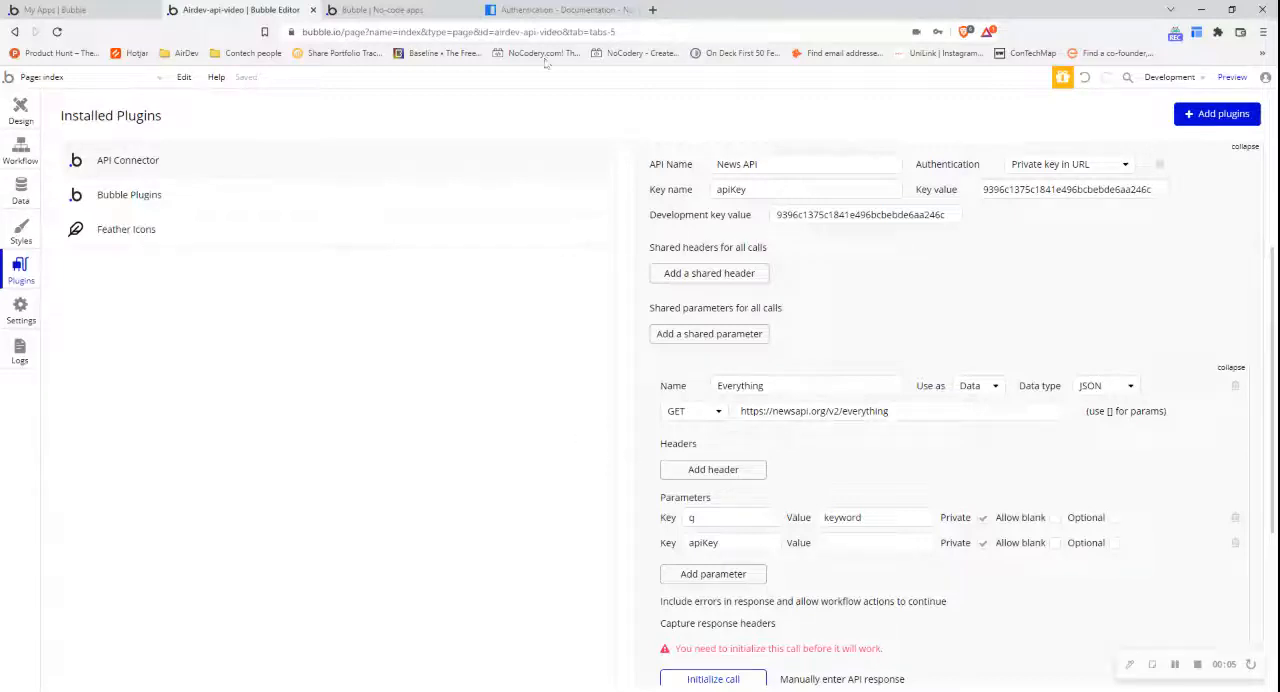
- Examine the Authorization HTTP header format in the News API documentation and return to the Bubble editor
left_click(552, 10)
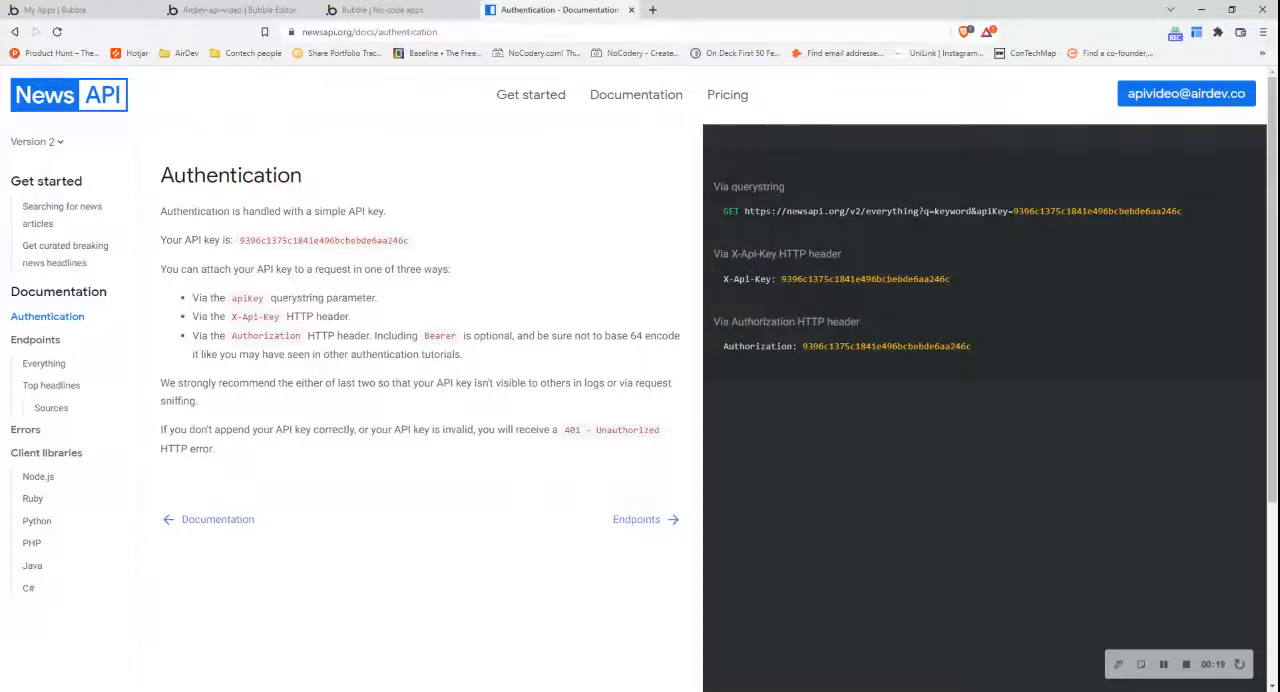
double_click(772, 348)
double_click(875, 350)
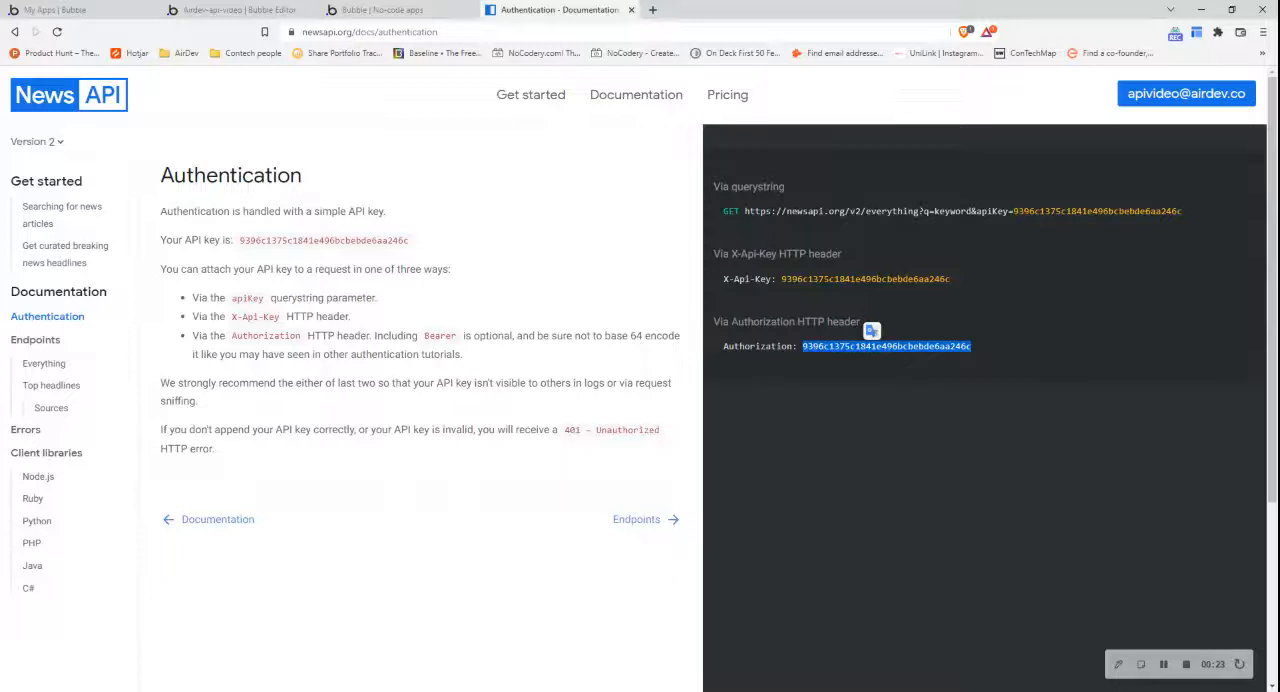
double_click(768, 358)
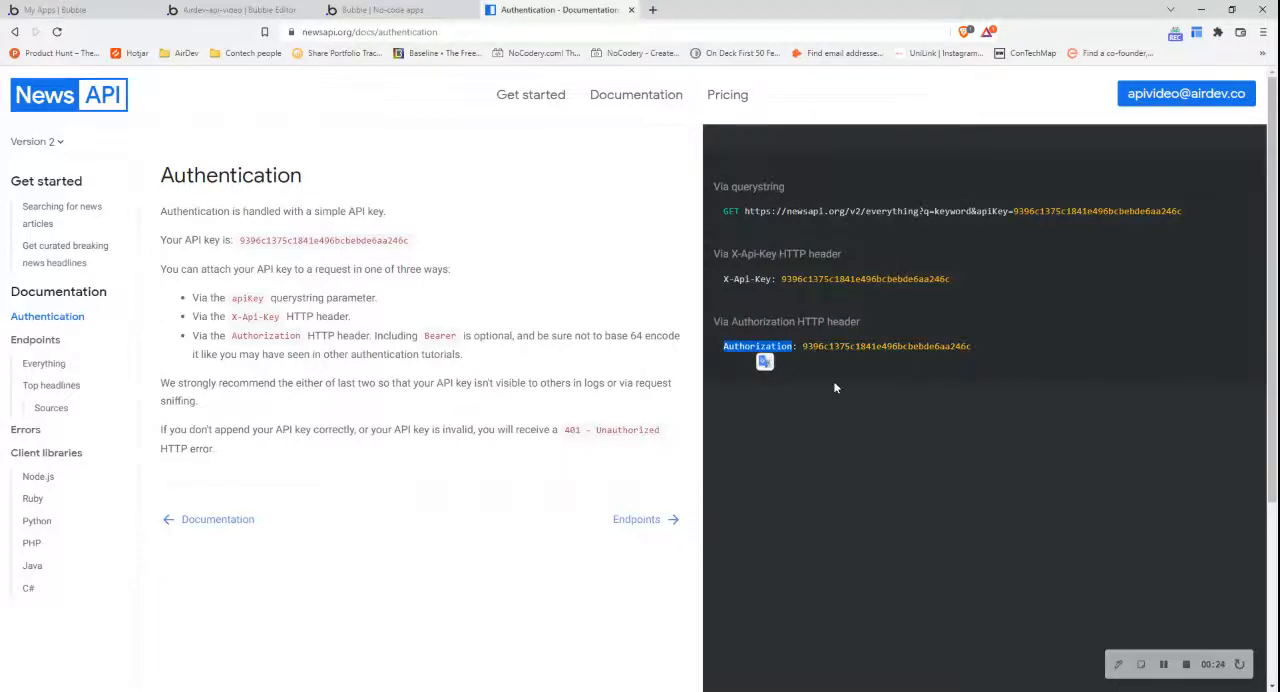
left_click(766, 346)
left_click(268, 8)
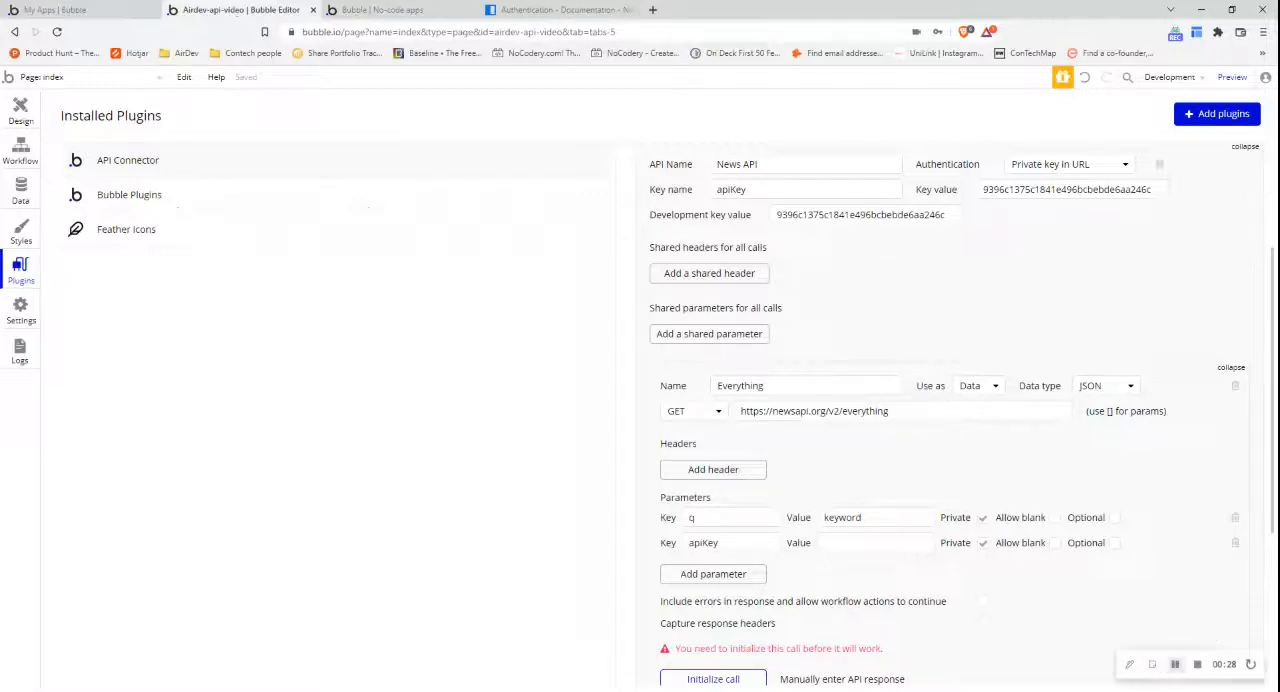
- Delete the Everything call's empty apiKey parameter and set the News API authentication to None or self-handled
left_click(1235, 542)
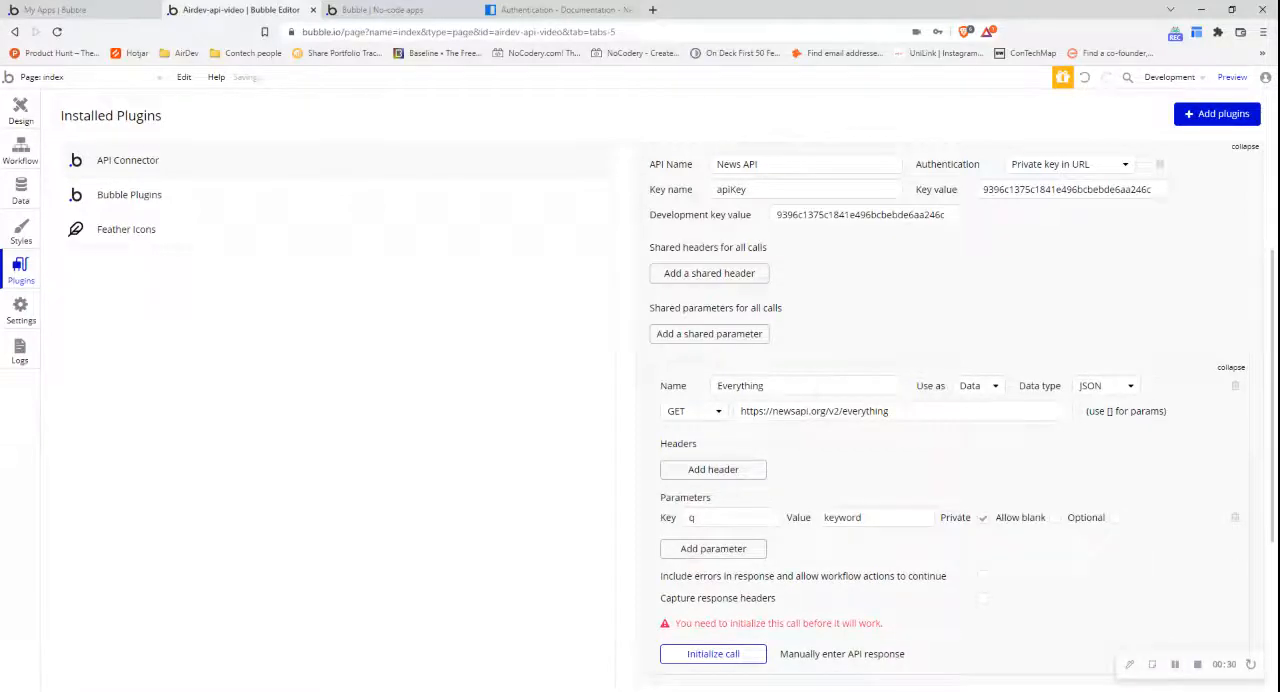
left_click(1070, 164)
left_click(1063, 180)
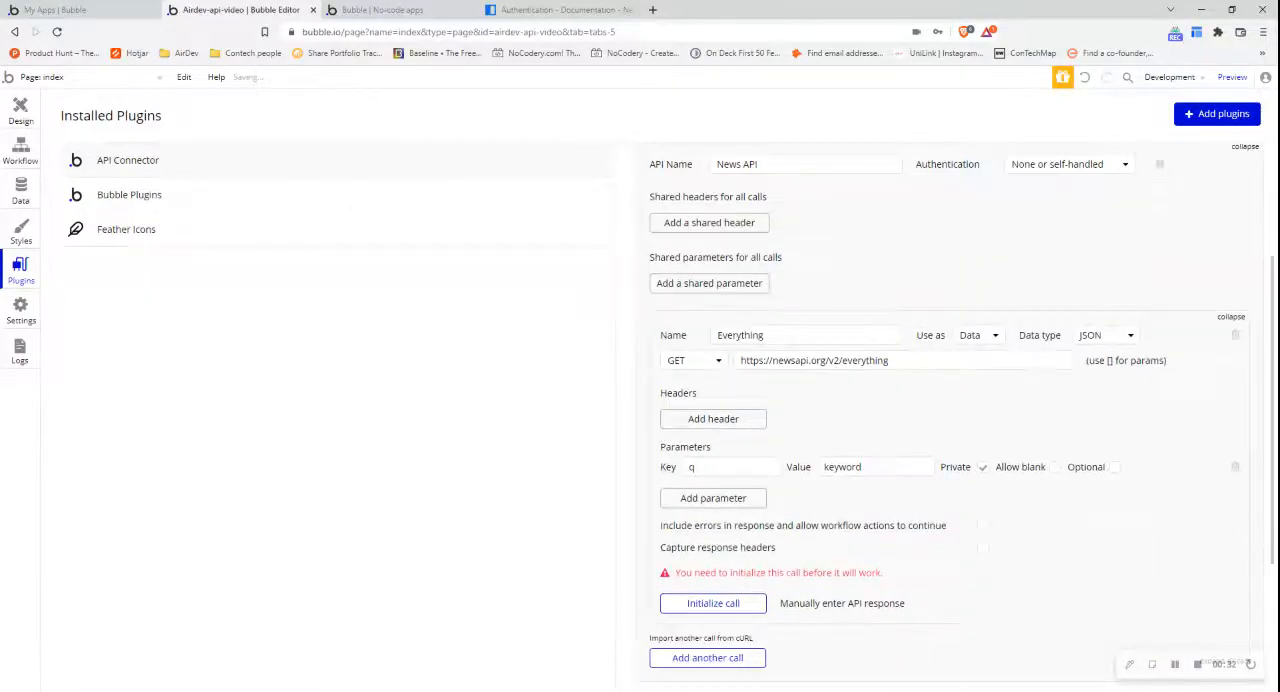
- Add a header with the key Authorization to the Everything call
left_click(731, 420)
left_click(730, 413)
key("ctrl+v")
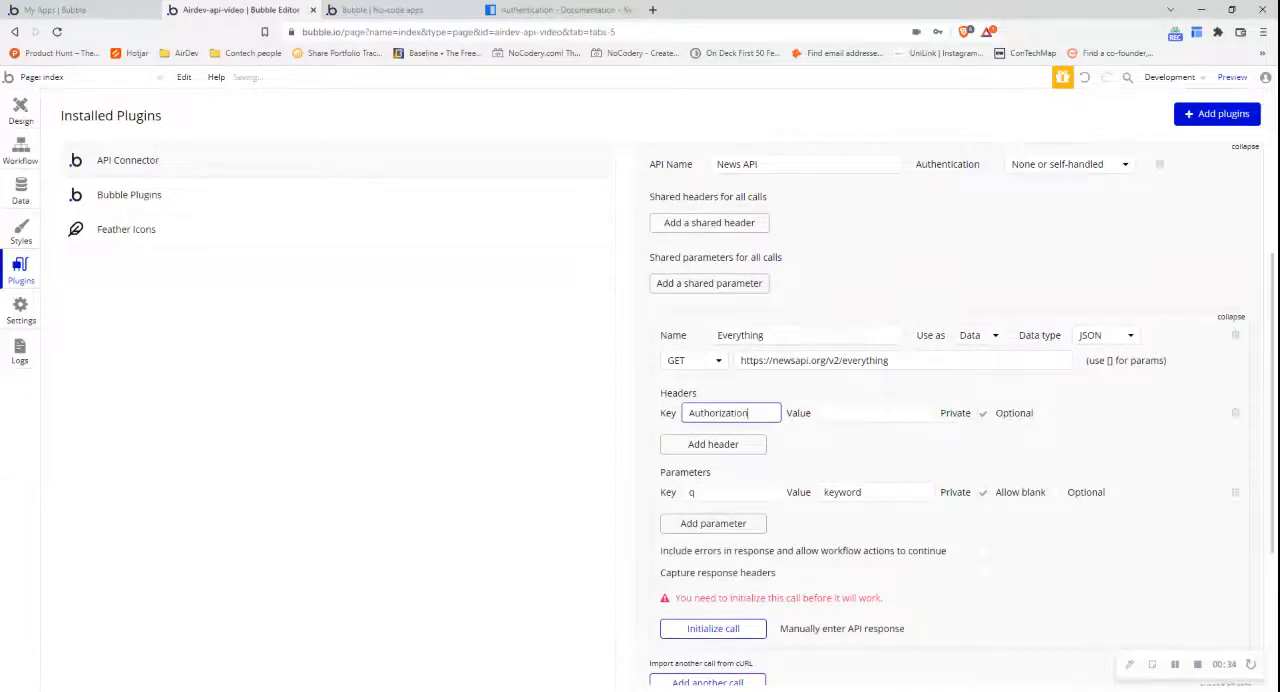
- Fill the Authorization header's value with the API key from the News API documentation, then initialize the call and save its returned values
left_click(515, 9)
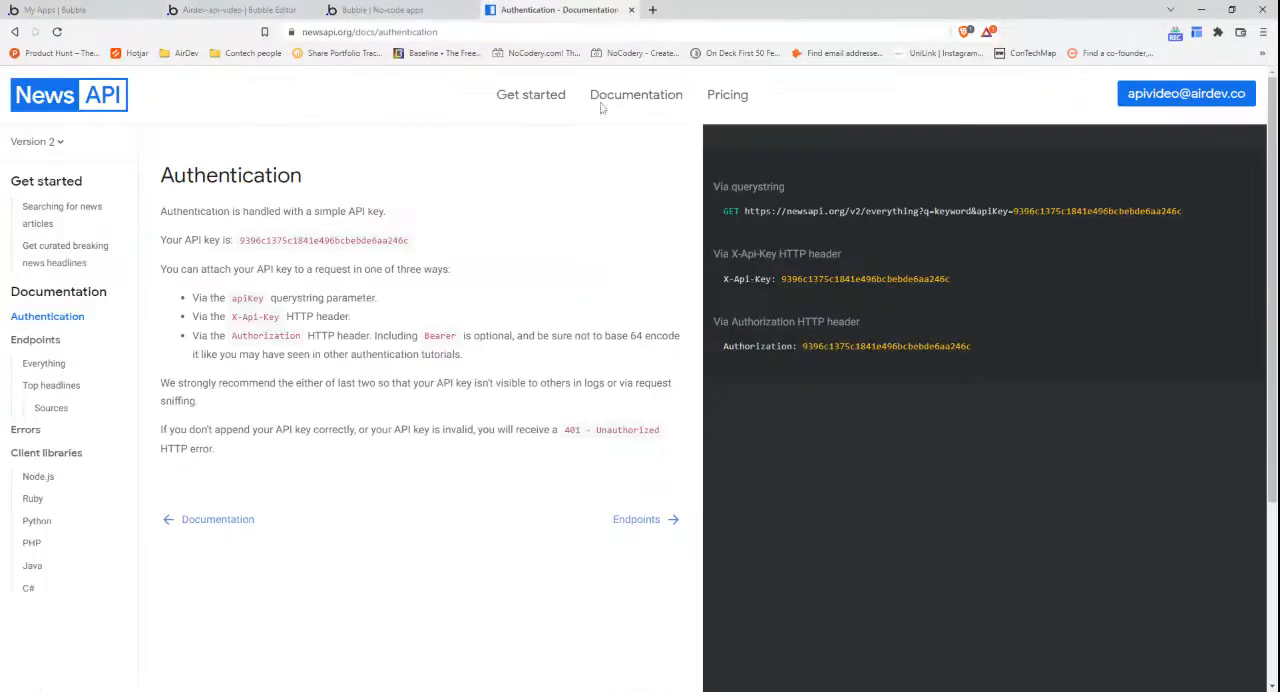
left_click(900, 348)
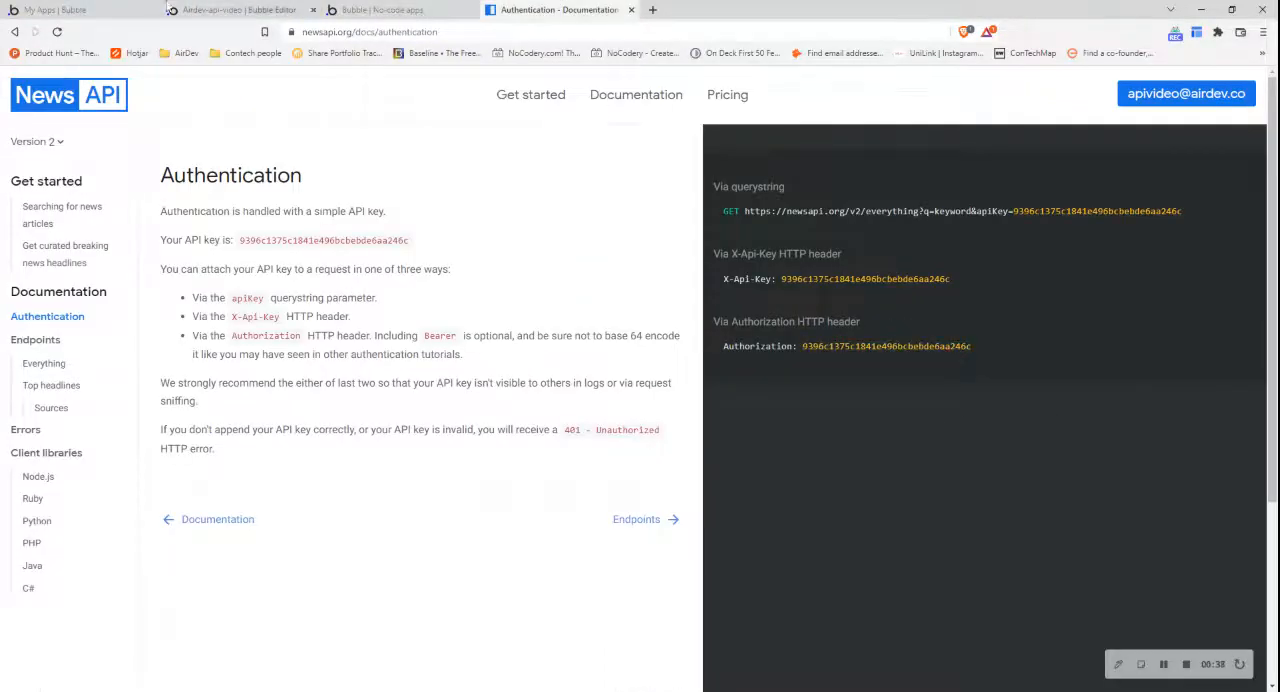
left_click(230, 9)
left_click(875, 413)
key("ctrl+v")
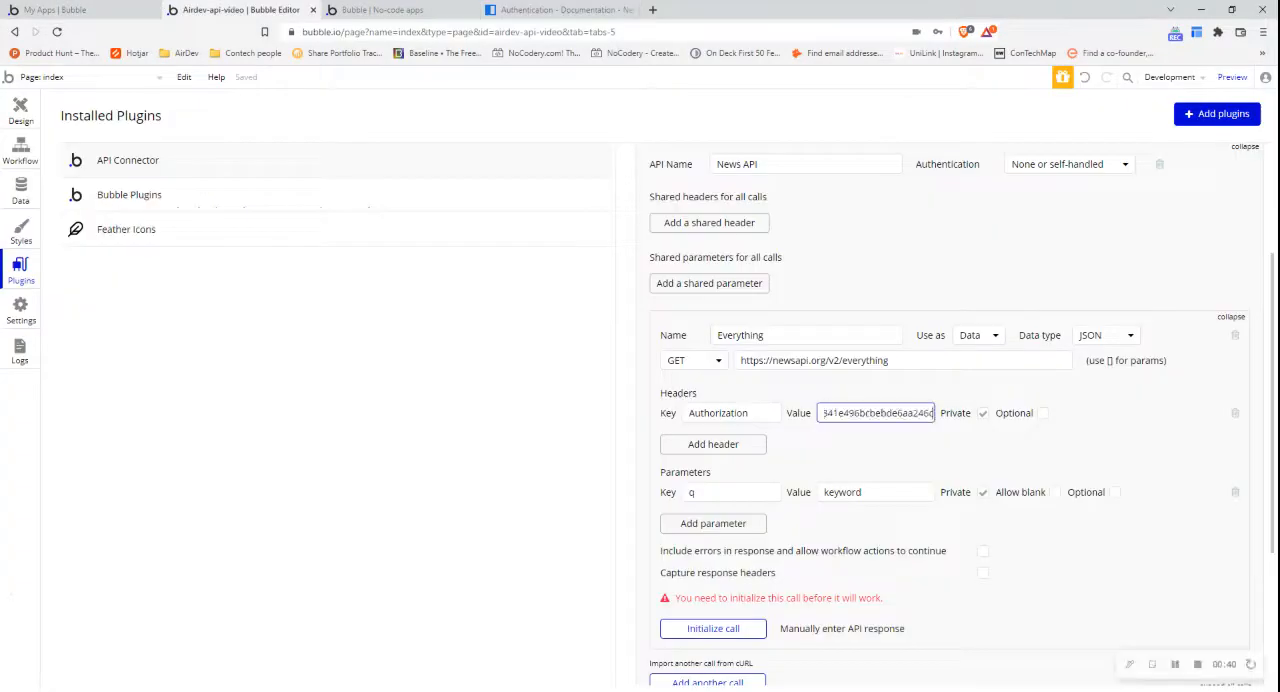
left_click(700, 628)
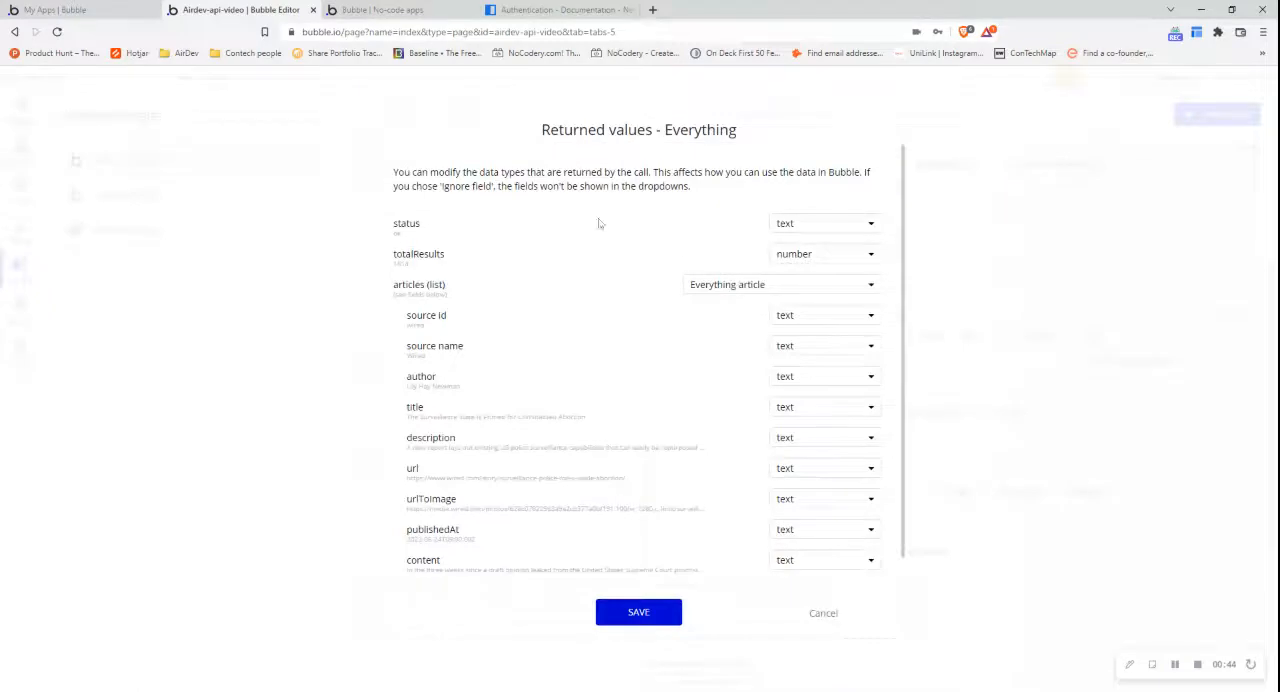
left_click(638, 612)
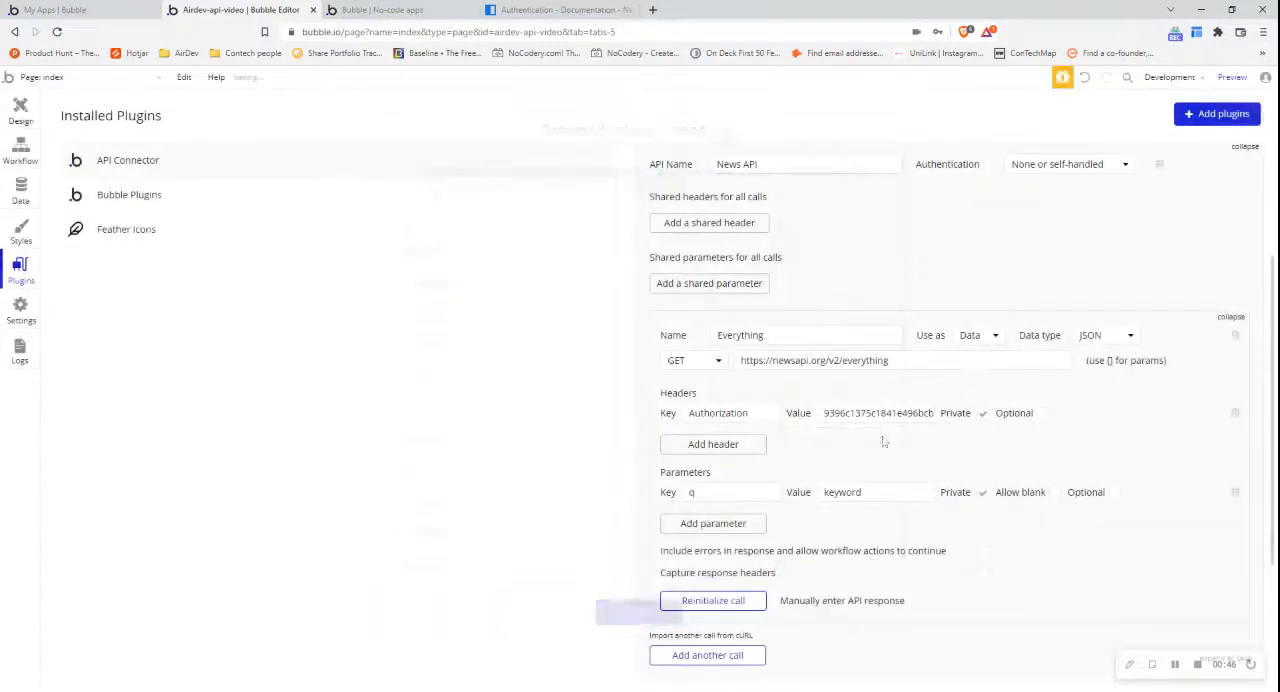
- Set the authentication to Private key in header and move Authorization from the call's header key into the authentication key name
left_click(1046, 172)
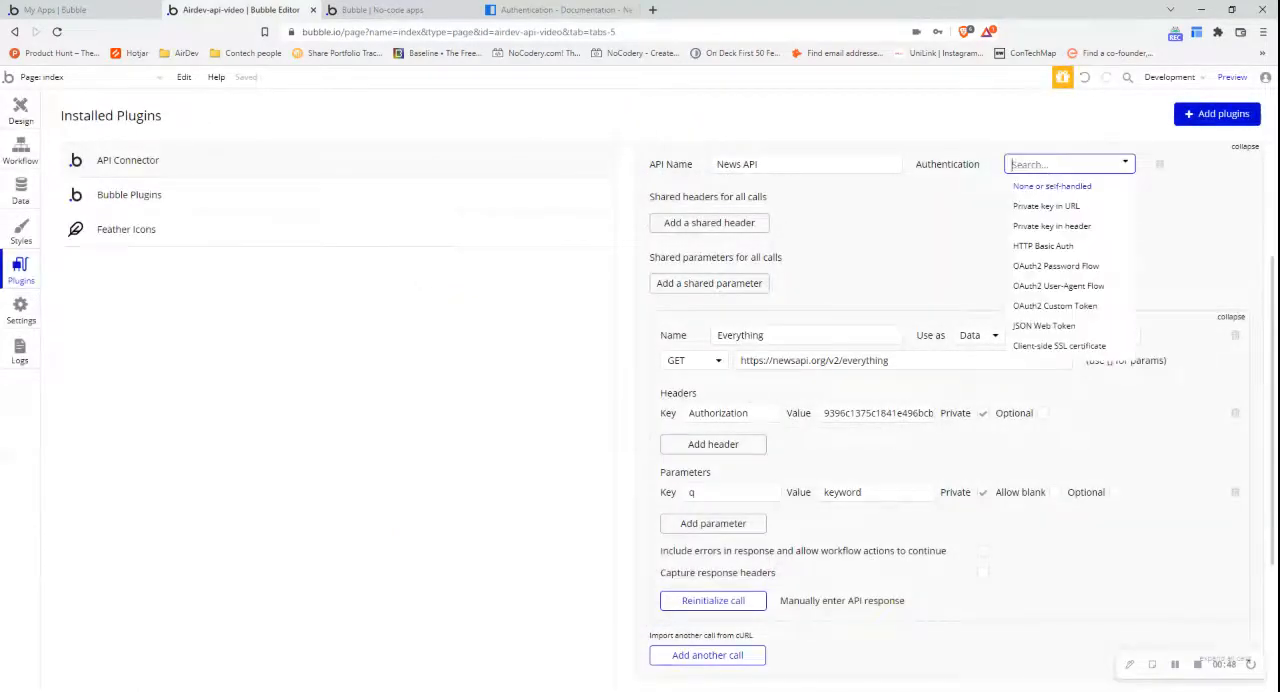
left_click(1052, 226)
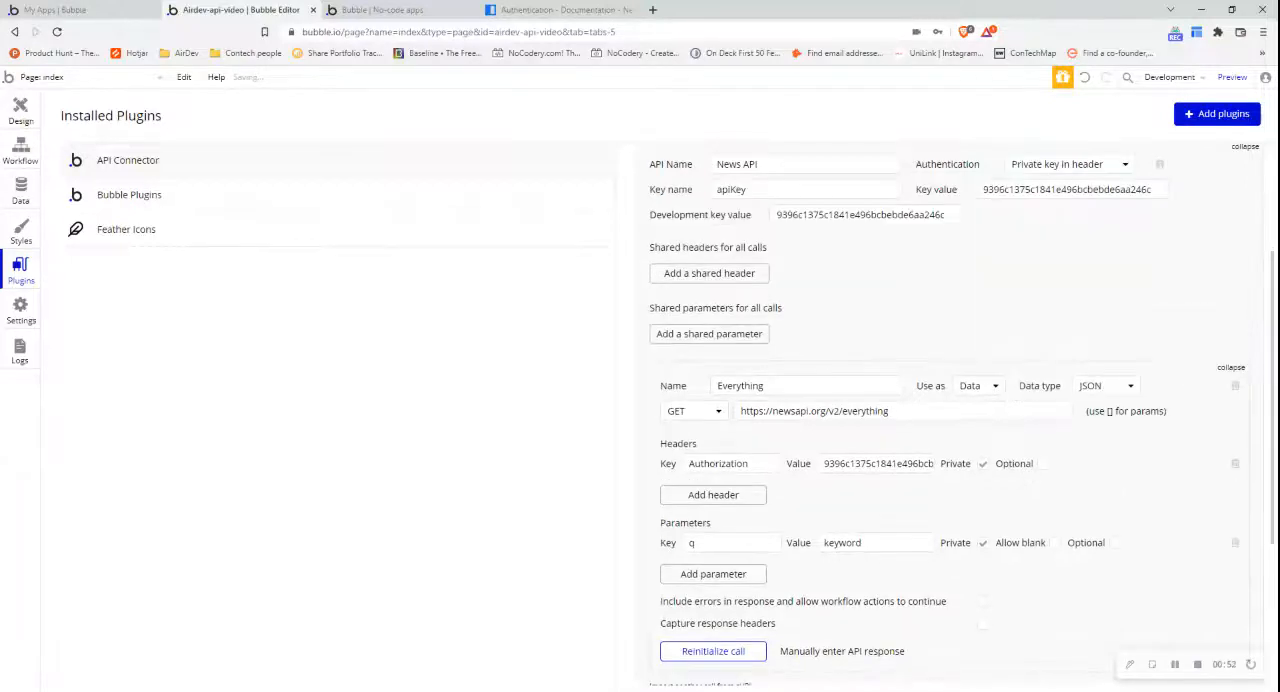
double_click(718, 463)
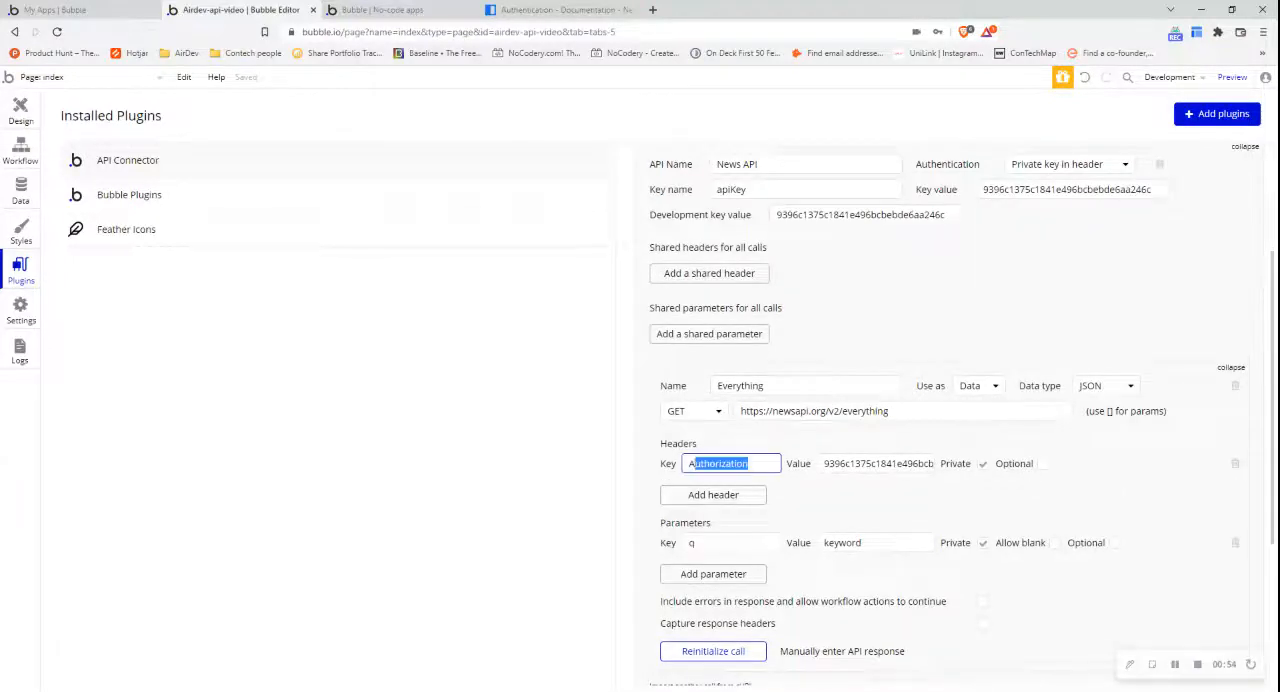
key("BackSpace")
double_click(731, 189)
key("ctrl+v")
left_click(975, 240)
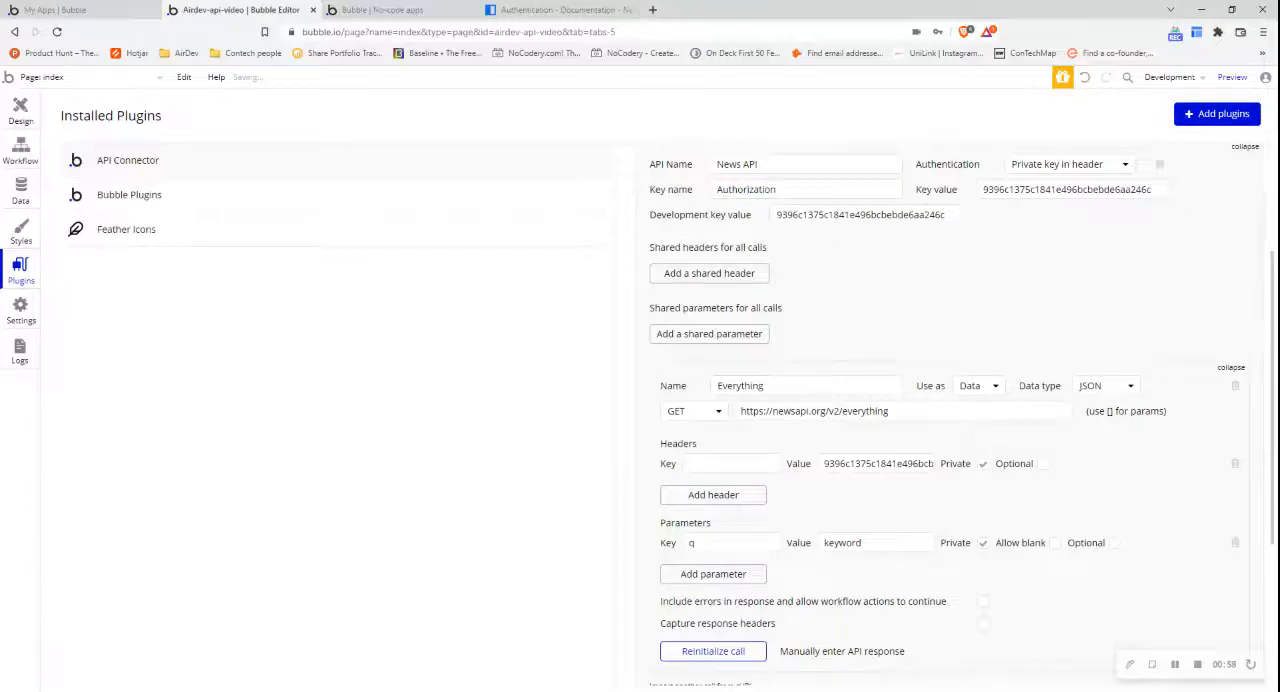
- Delete the Everything call's leftover header, then reinitialize the call and save its returned values
double_click(878, 463)
double_click(1055, 189)
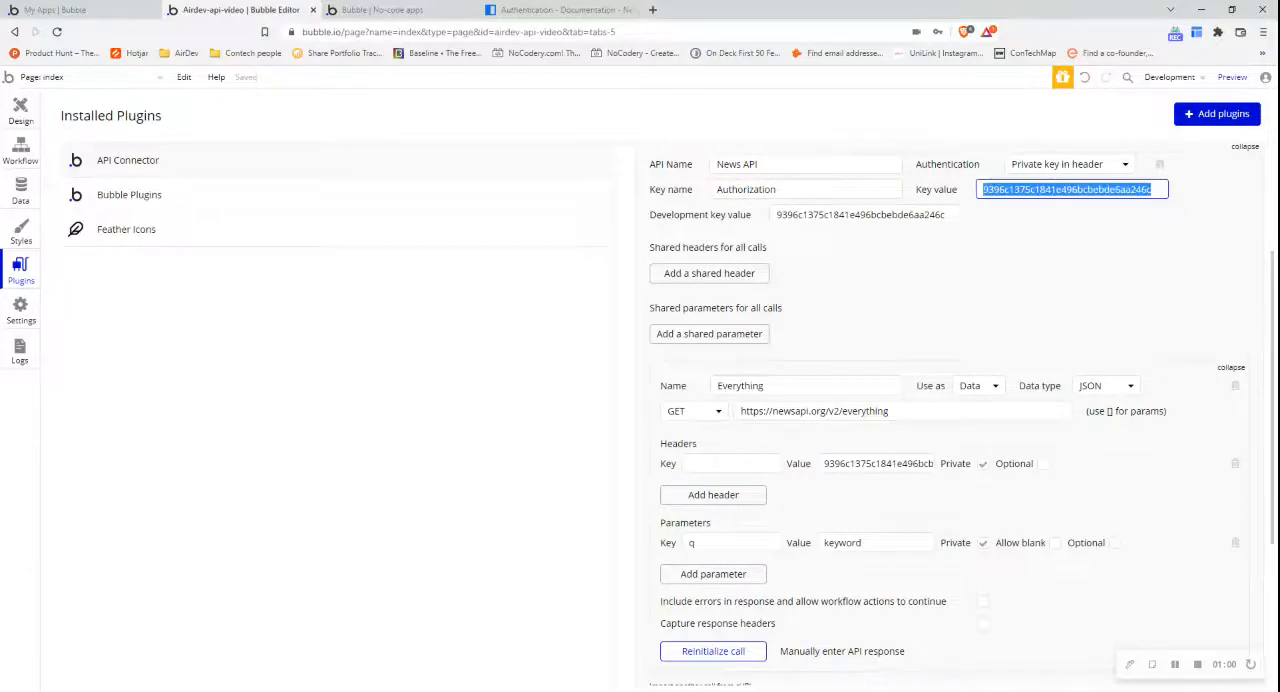
left_click(1273, 497)
left_click(1235, 463)
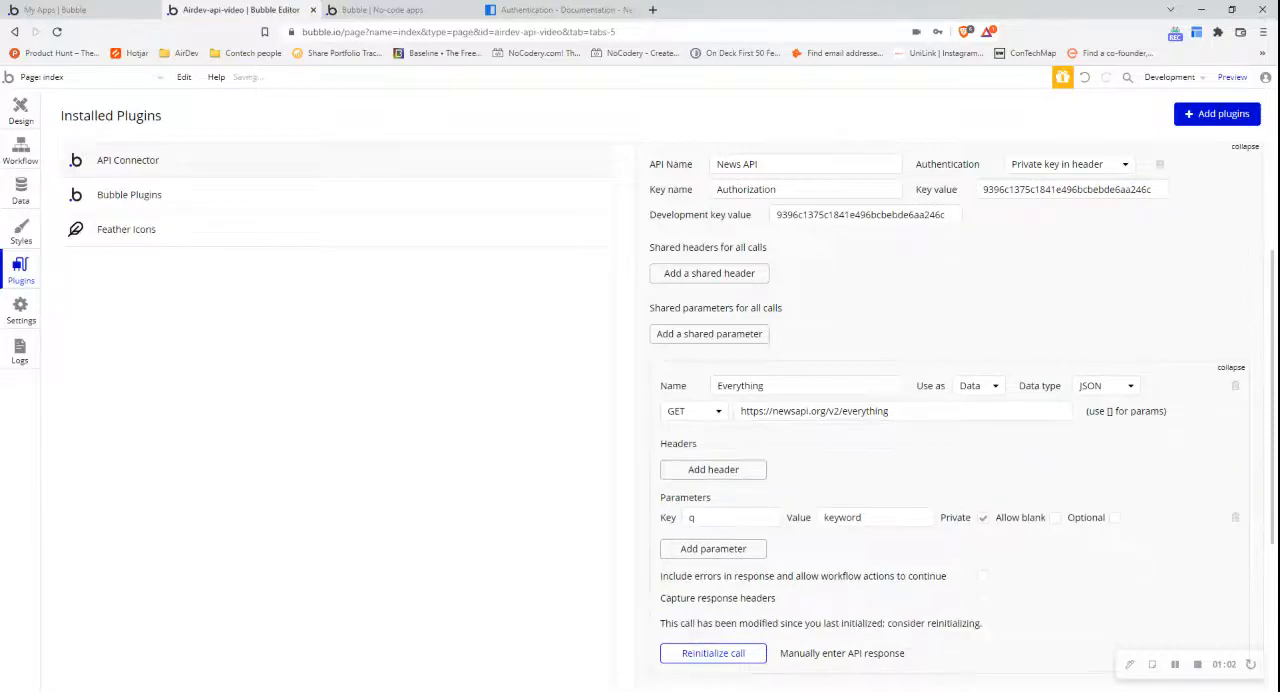
left_click(710, 655)
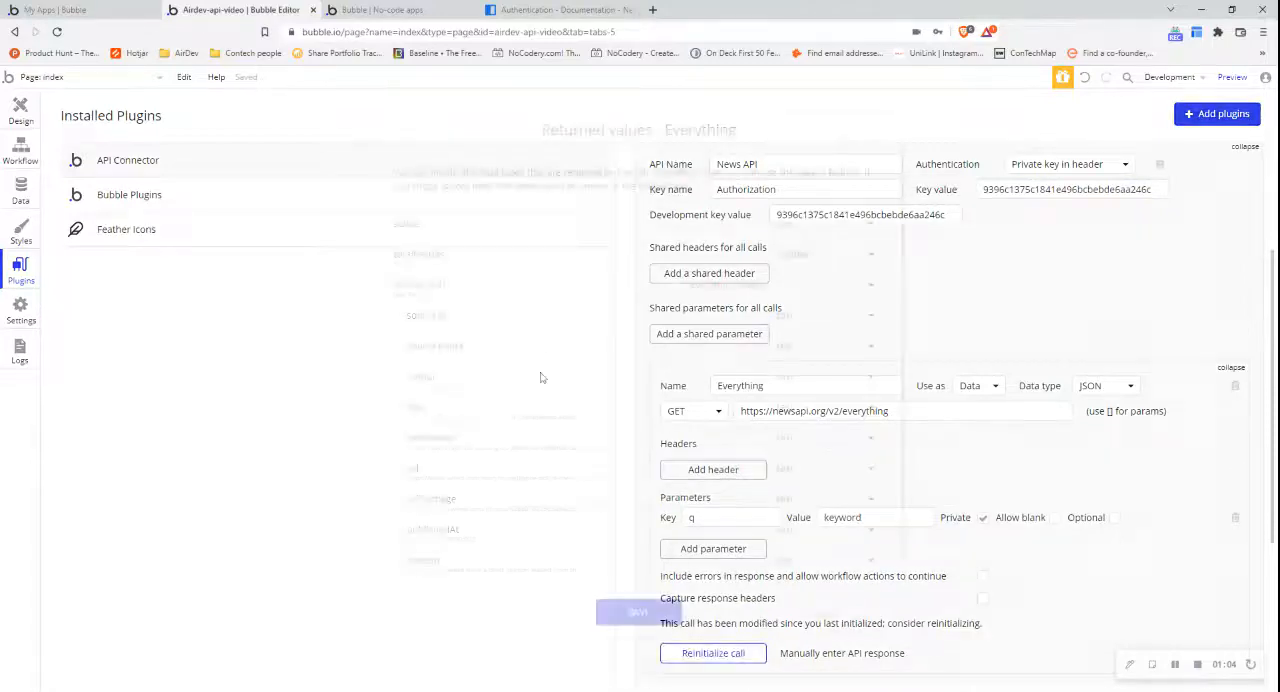
left_click(638, 612)
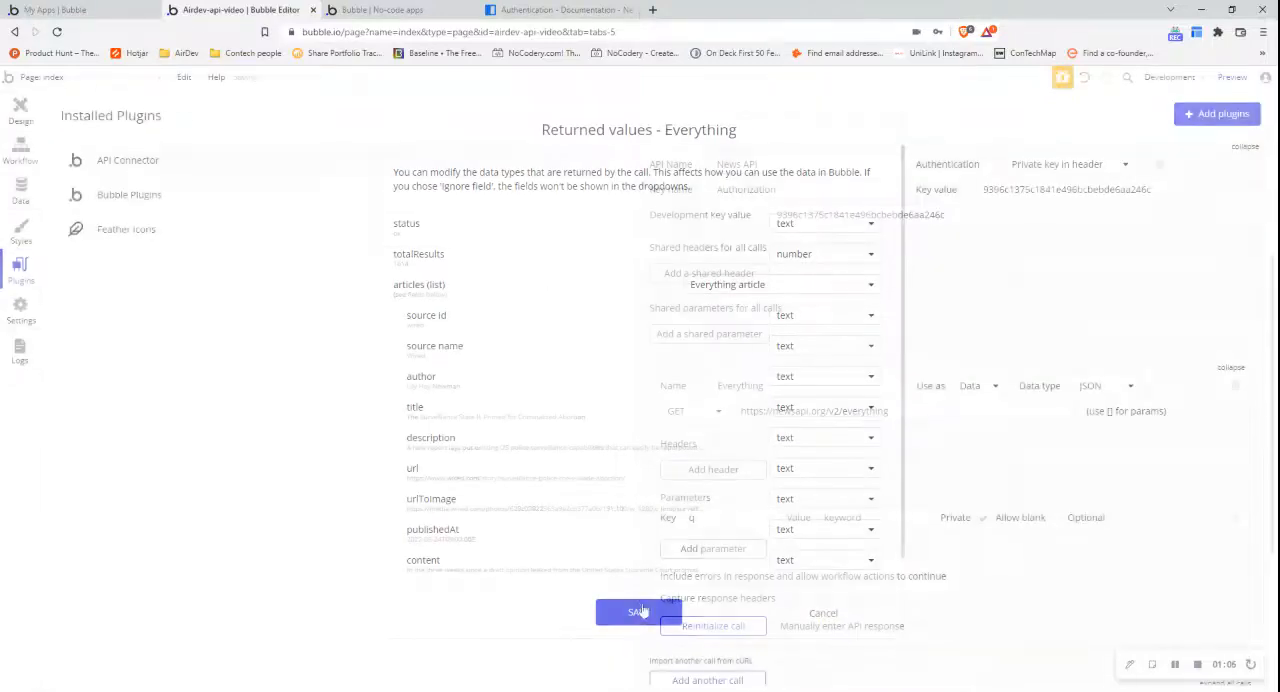
left_click(1026, 166)
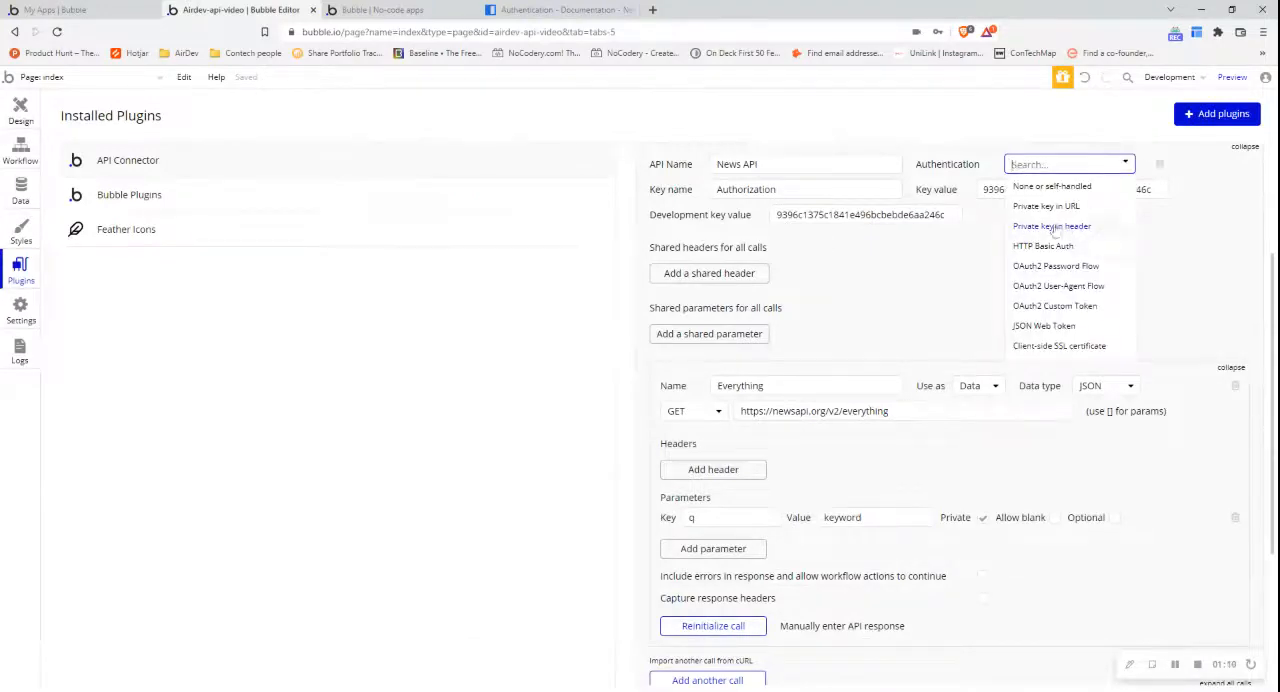
left_click(962, 240)
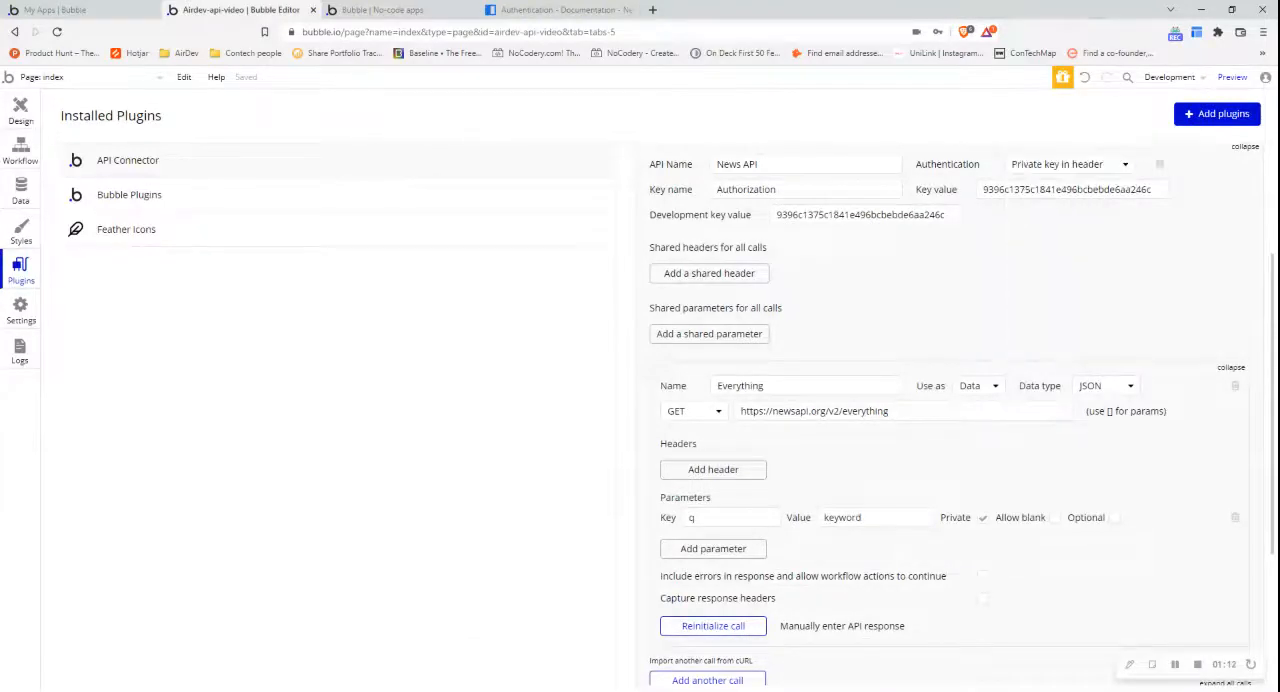
double_click(997, 189)
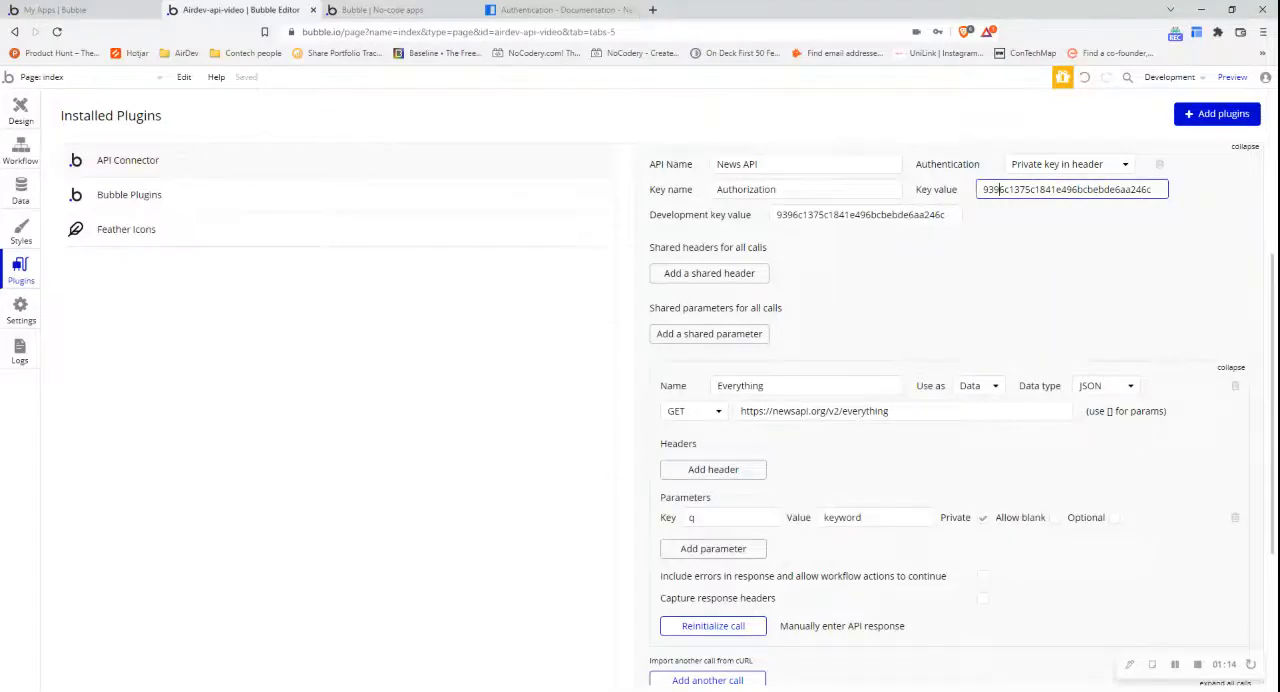
key("Tab")
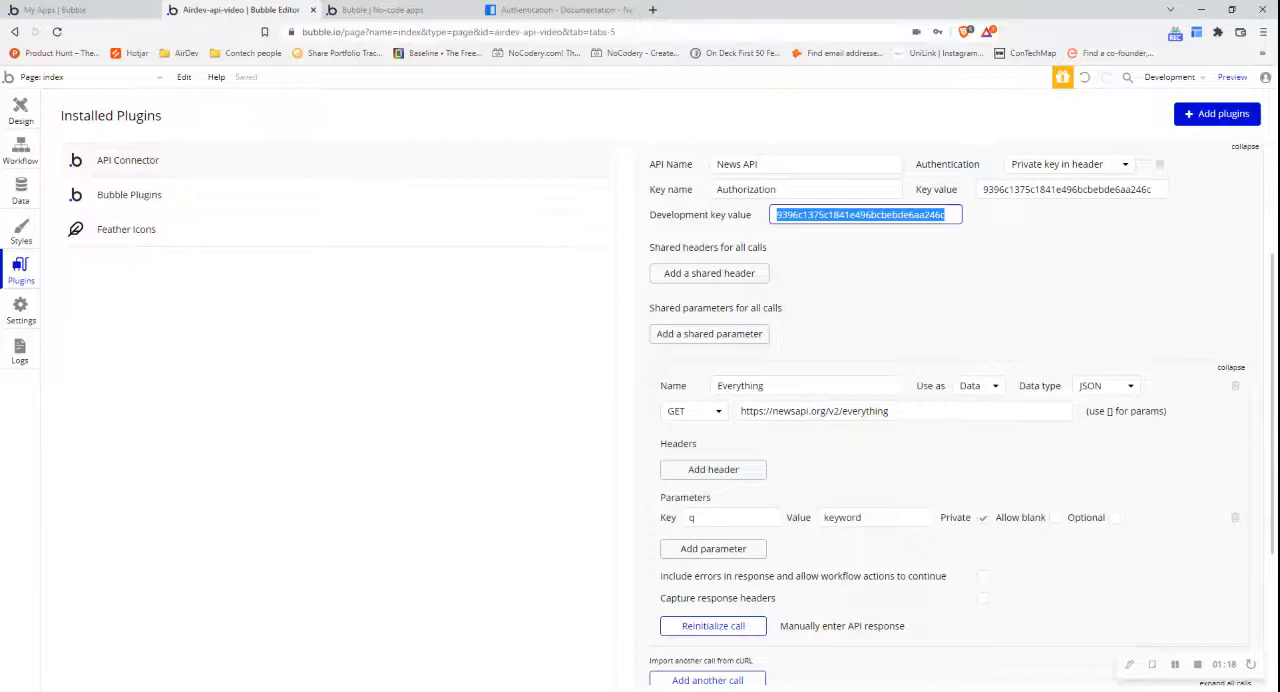
left_click(706, 472)
left_click(863, 463)
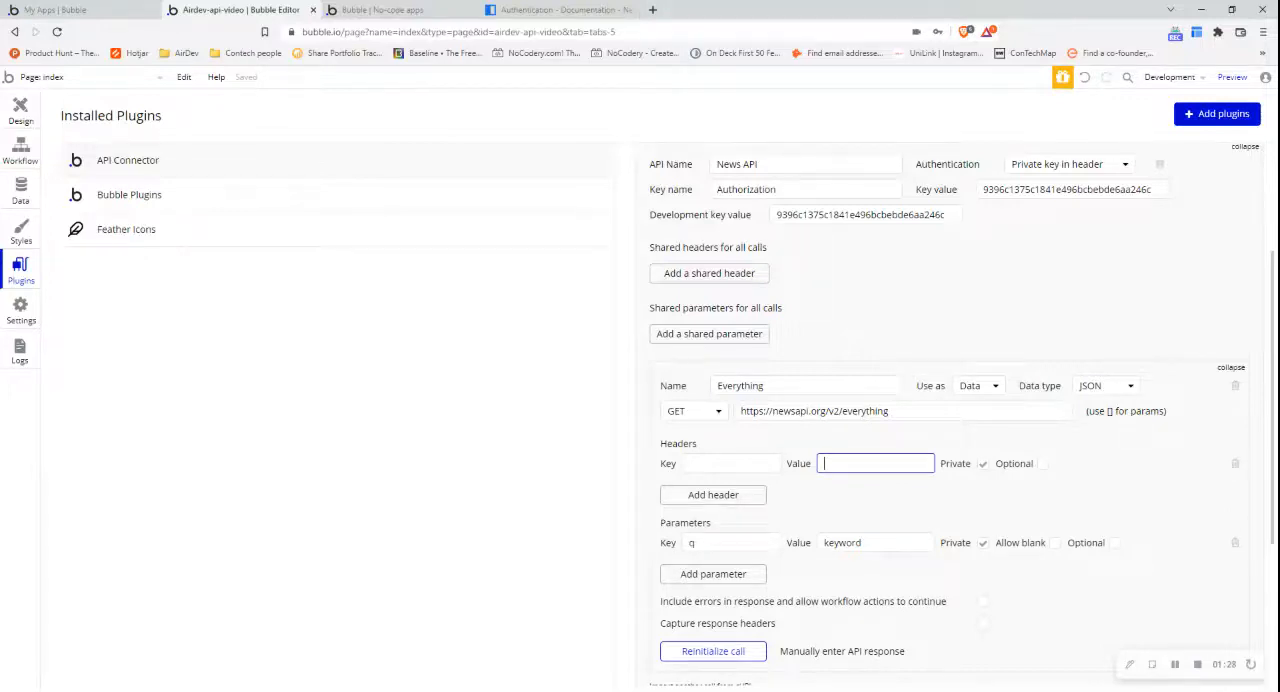
left_click(1235, 464)
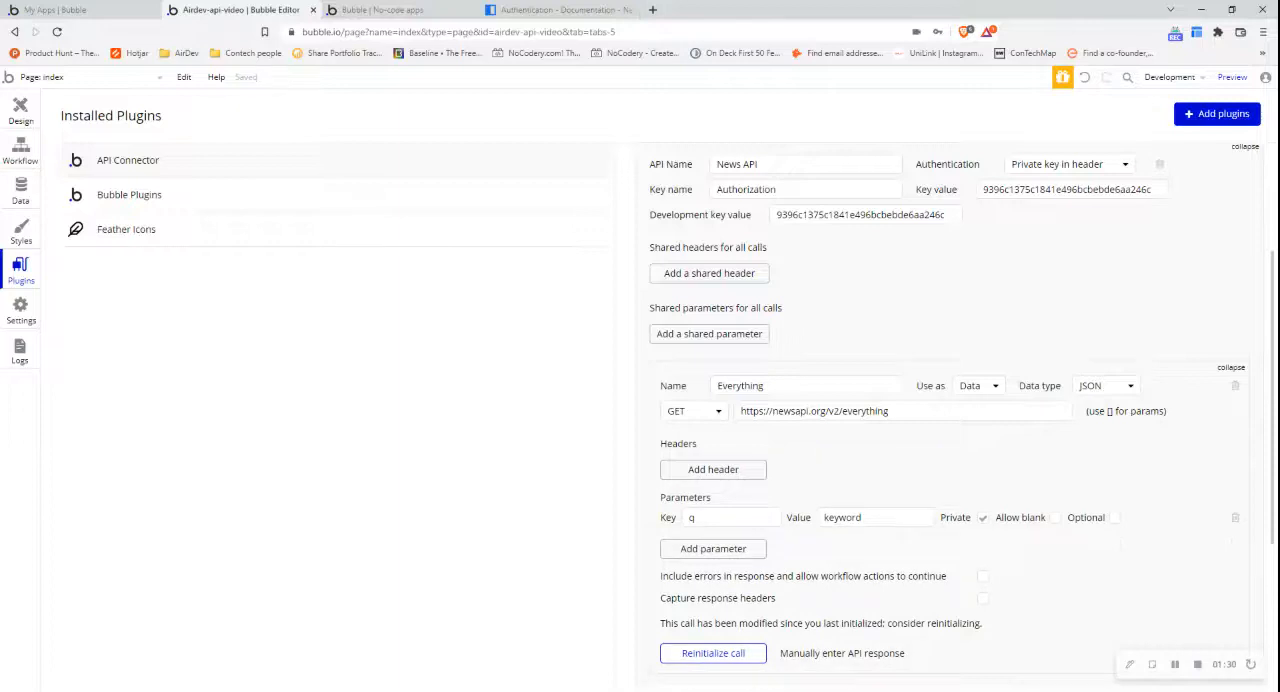
- Examine the querystring parameter and Authorization header methods in the News API documentation and return to the Bubble editor
left_click(596, 11)
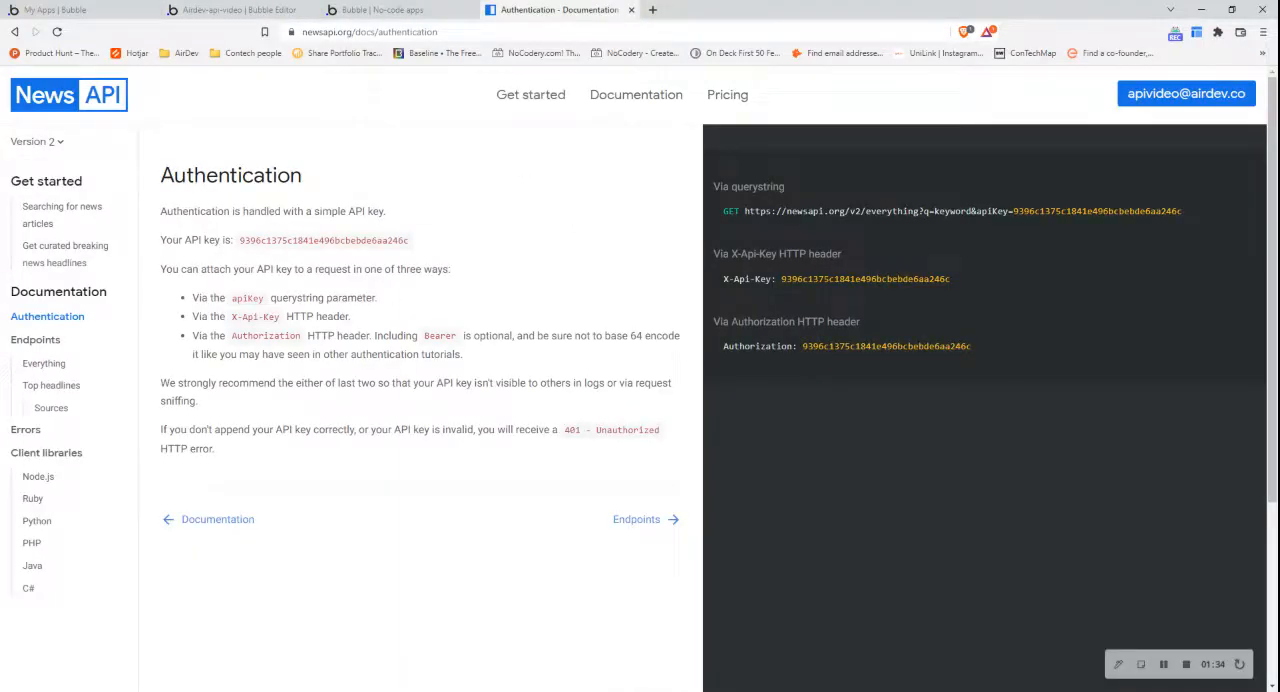
left_click_drag(376, 298, 268, 298)
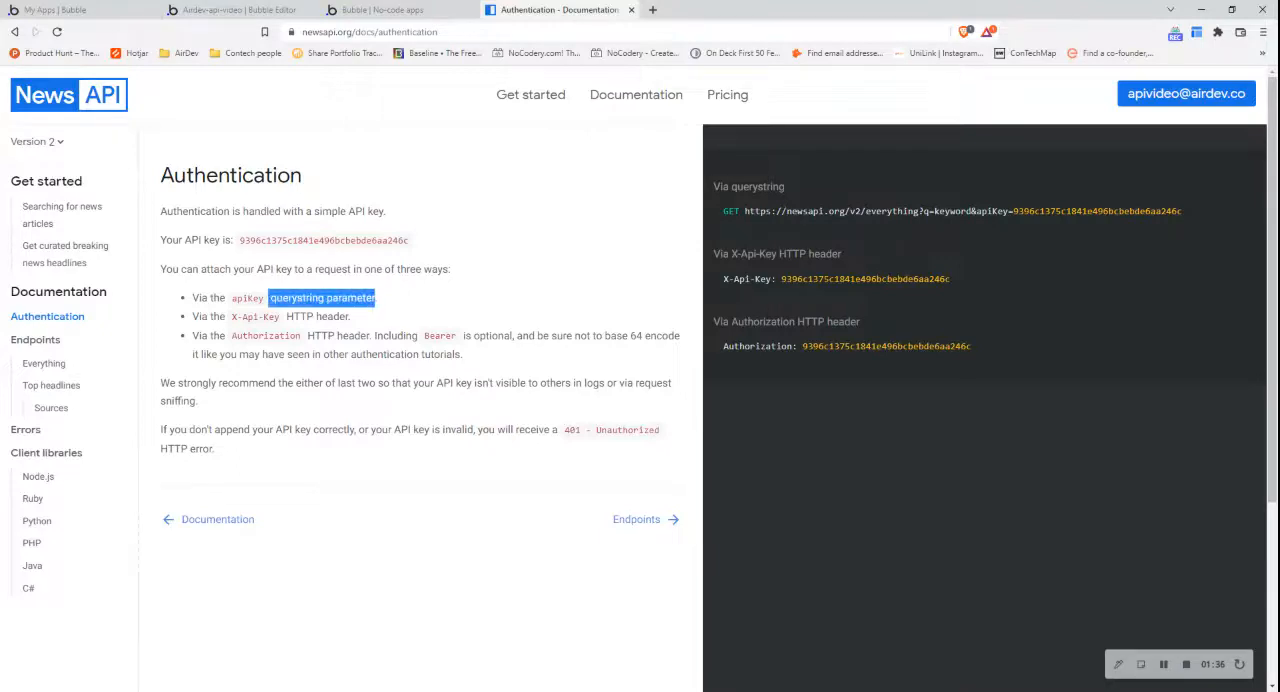
left_click_drag(370, 336, 307, 336)
left_click(310, 337)
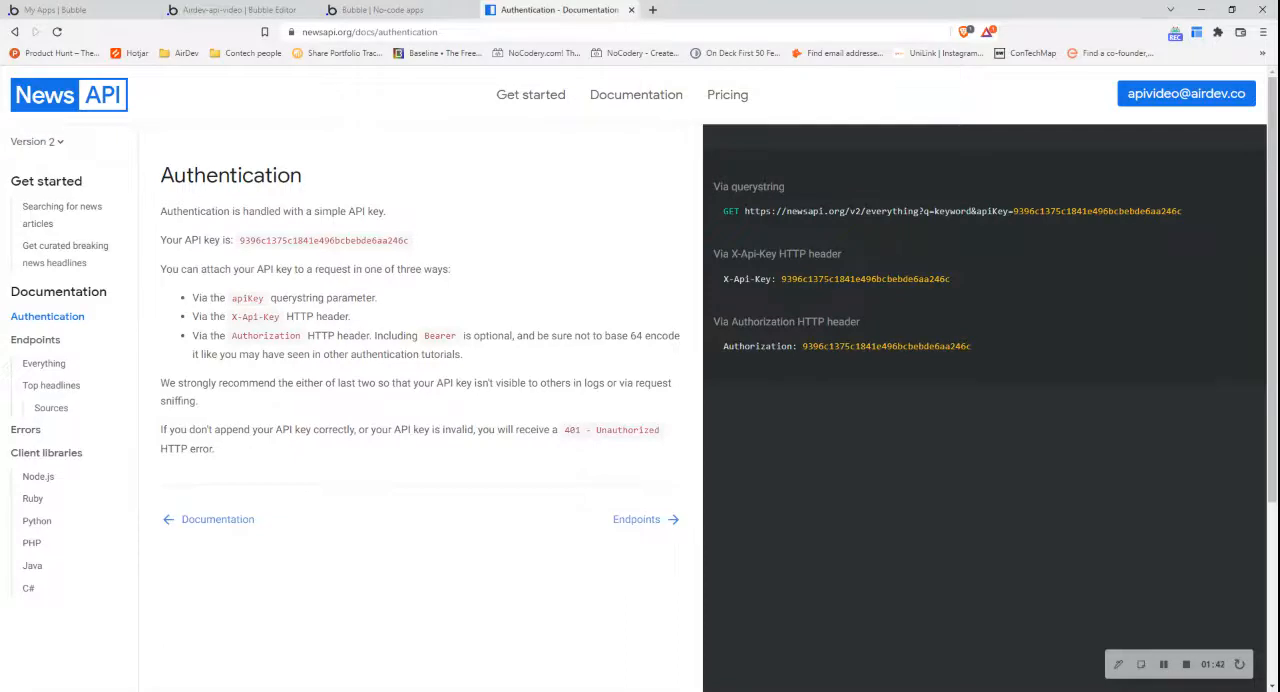
left_click_drag(370, 336, 307, 336)
left_click(307, 336)
left_click(258, 9)
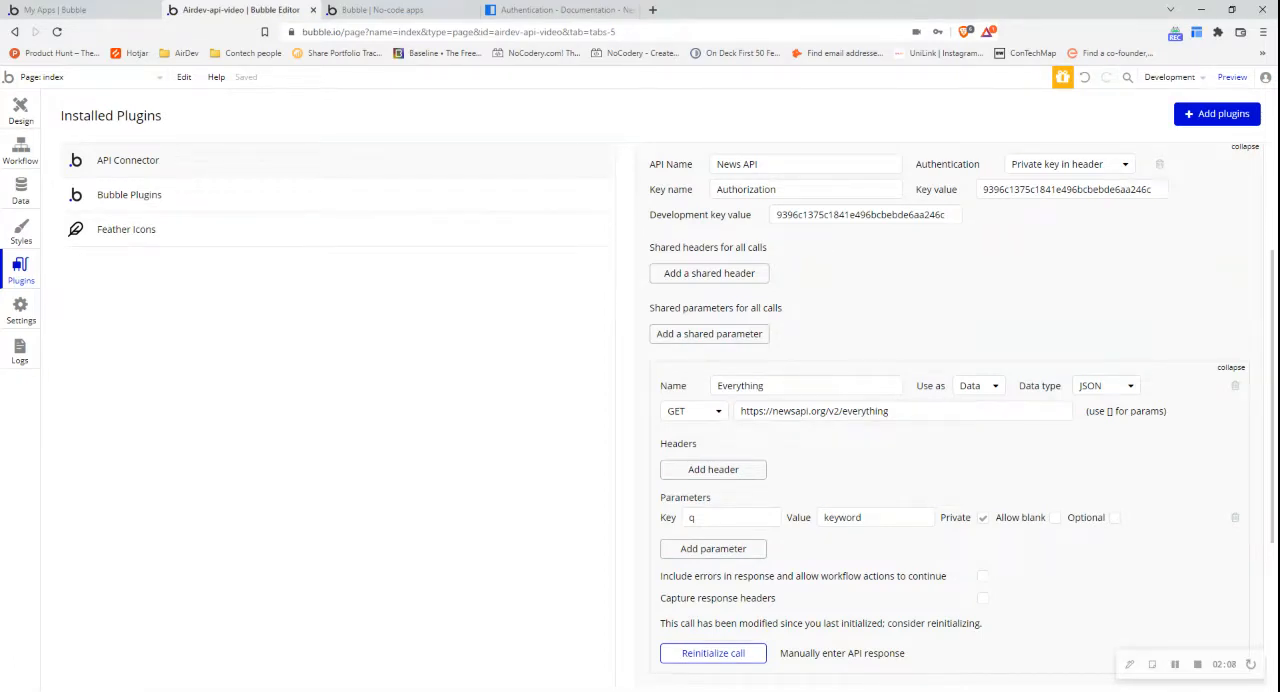
- Hide the browser's bookmarks bar
key("ctrl+shift+b")
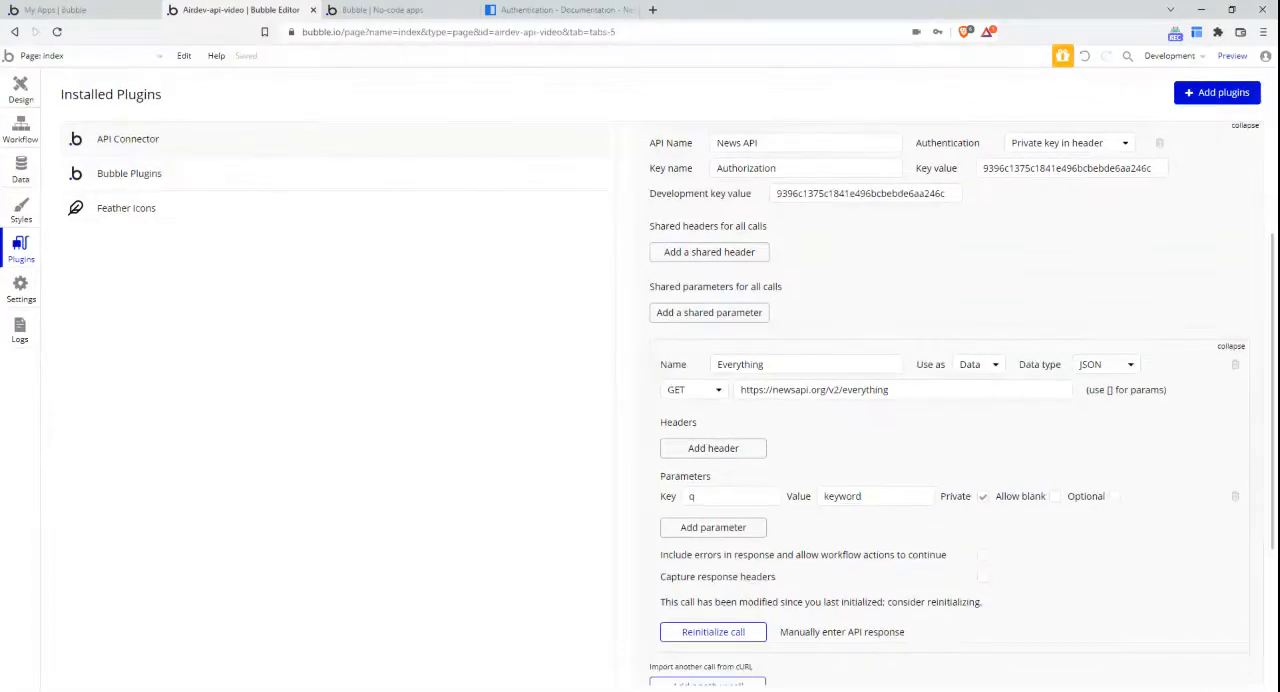